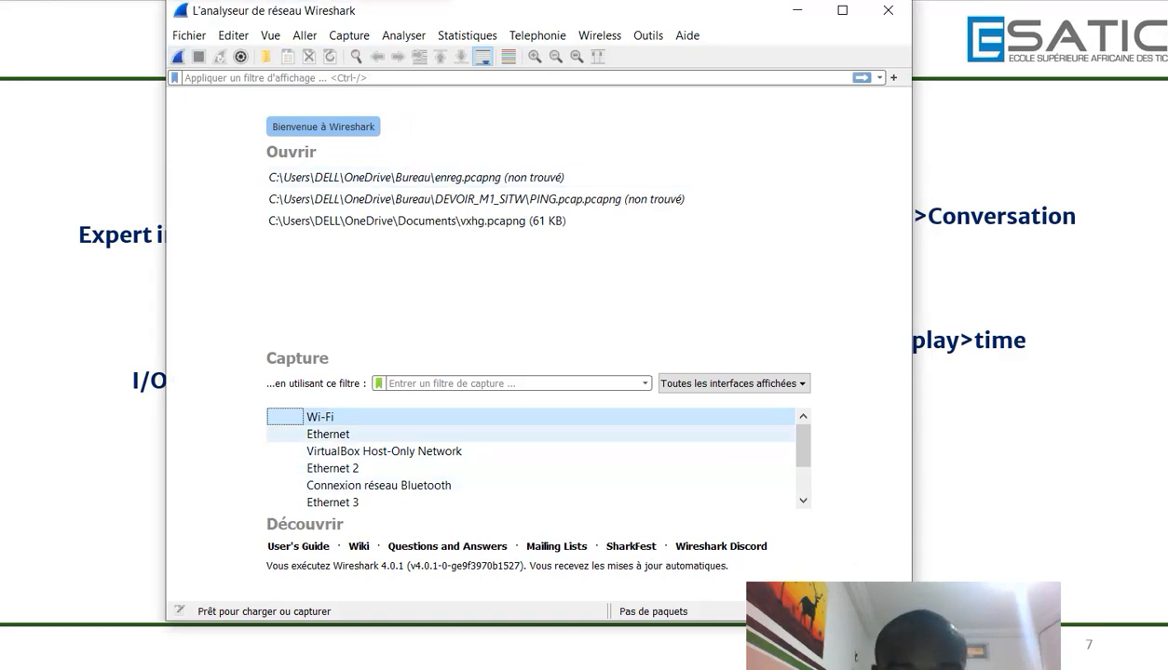
Start a live capture on the Wi-Fi interface and open its Expert Information.
{"action": "double_click", "coordinate": [321, 417]}
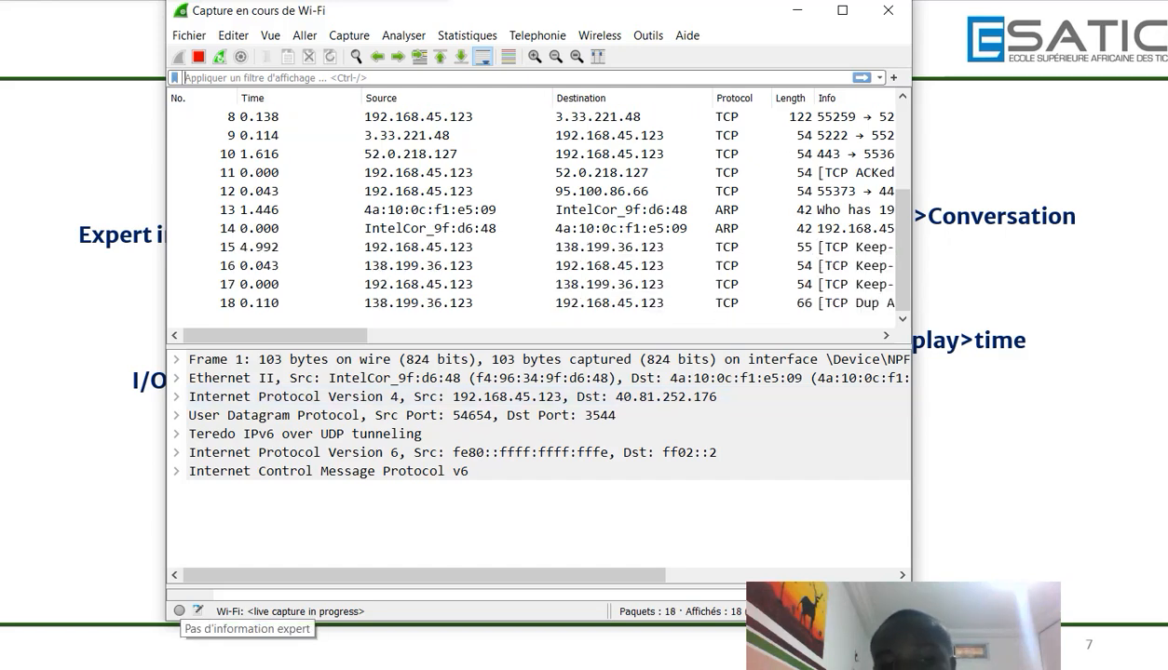
{"action": "left_click", "coordinate": [198, 610]}
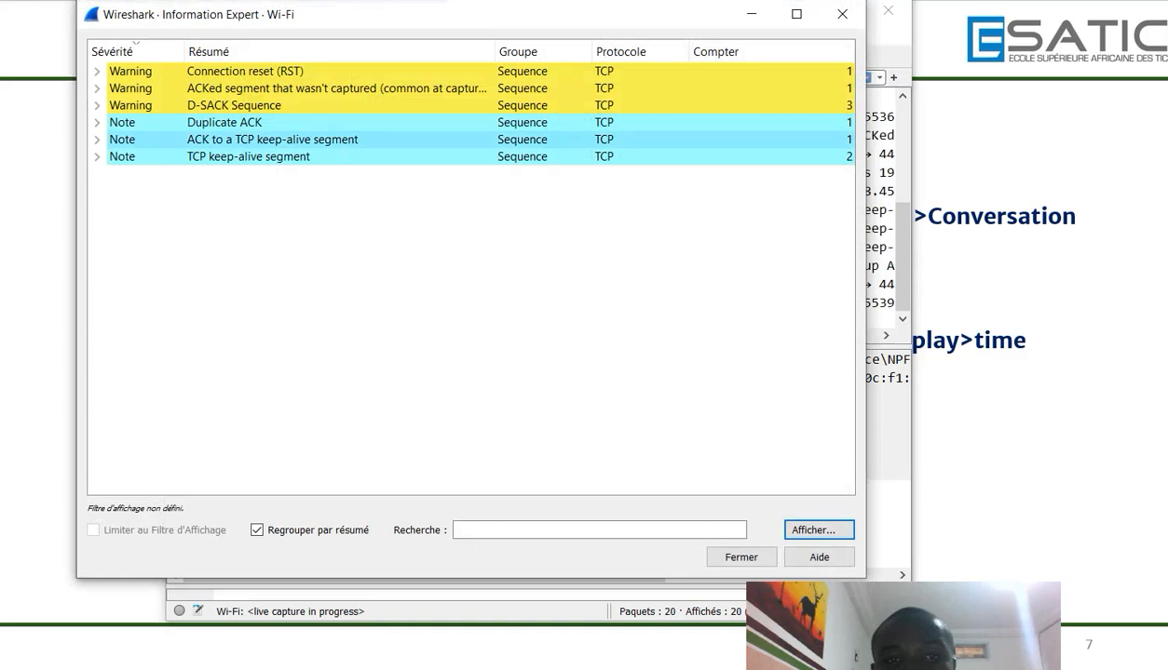
{"action": "left_click_drag", "start_coordinate": [358, 24], "coordinate": [425, 24]}
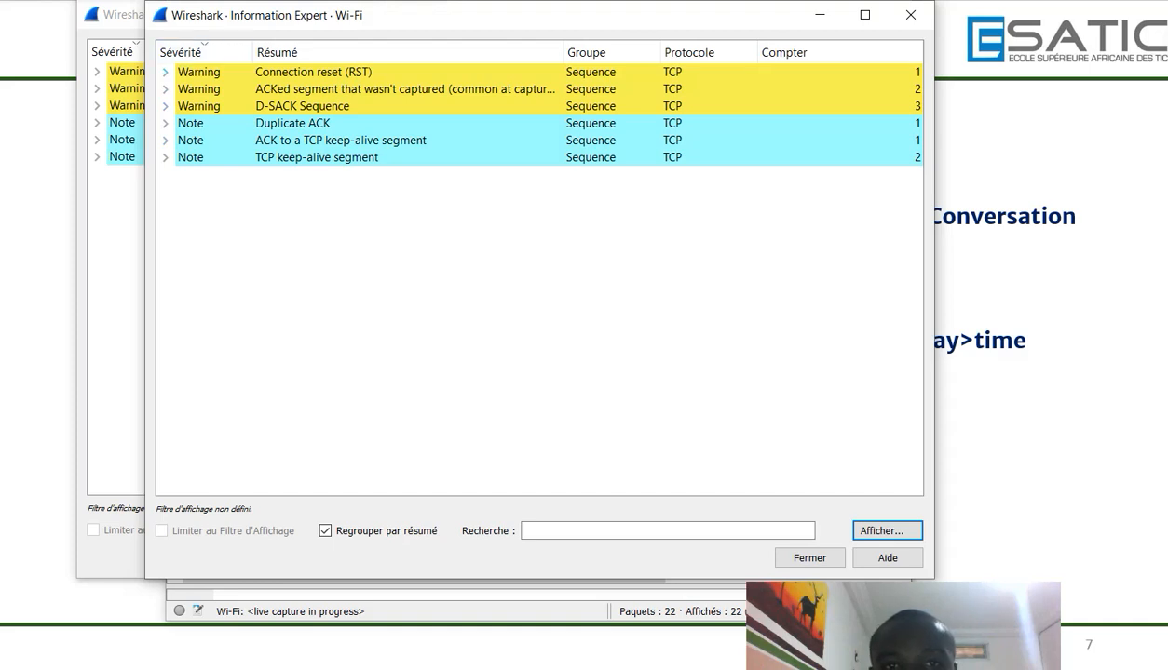
Examine the packet behind the Connection reset (RST) warning and the severity display options, leaving Expert Information when done.
{"action": "left_click", "coordinate": [165, 72]}
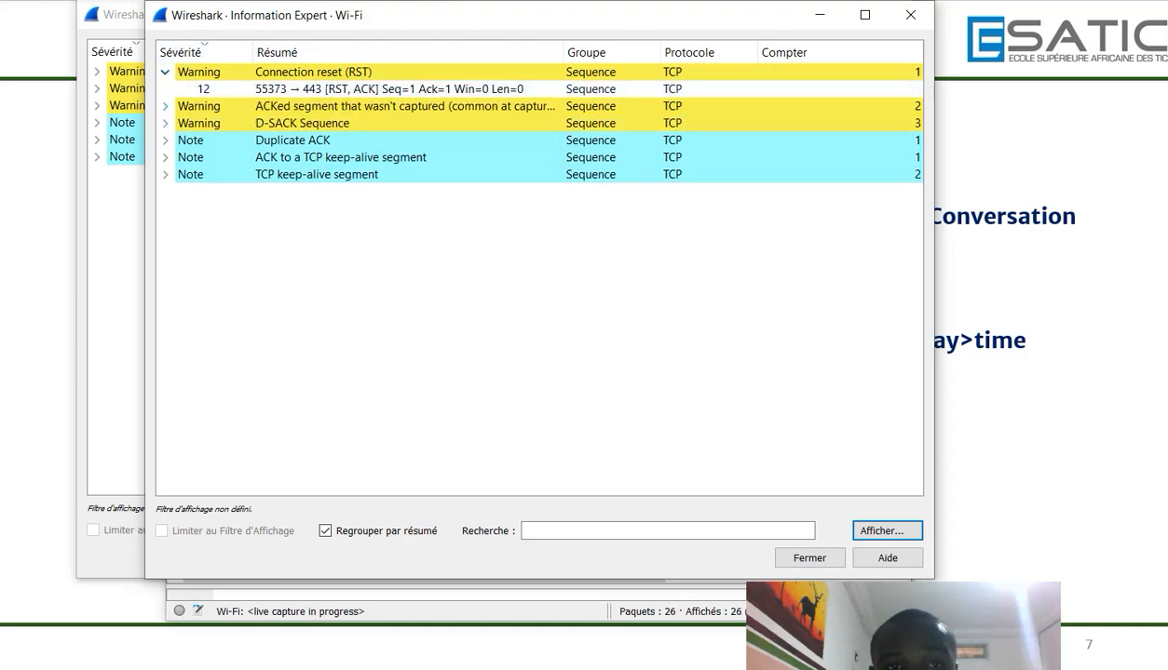
{"action": "left_click", "coordinate": [165, 71]}
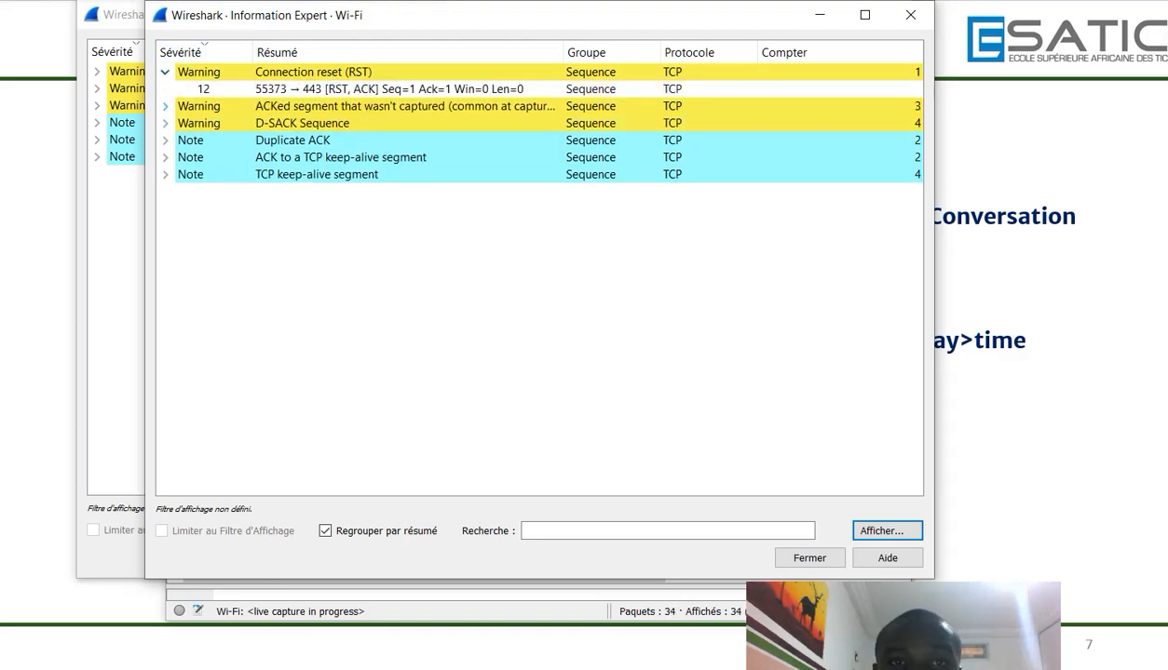
{"action": "left_click", "coordinate": [165, 106]}
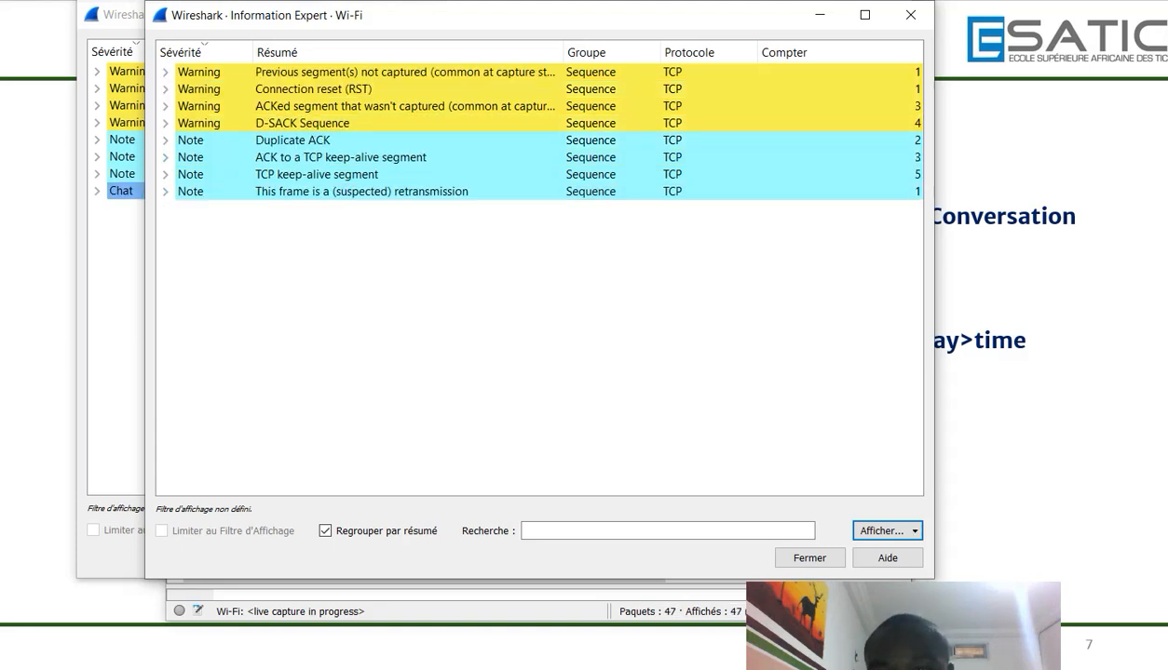
{"action": "left_click", "coordinate": [886, 531]}
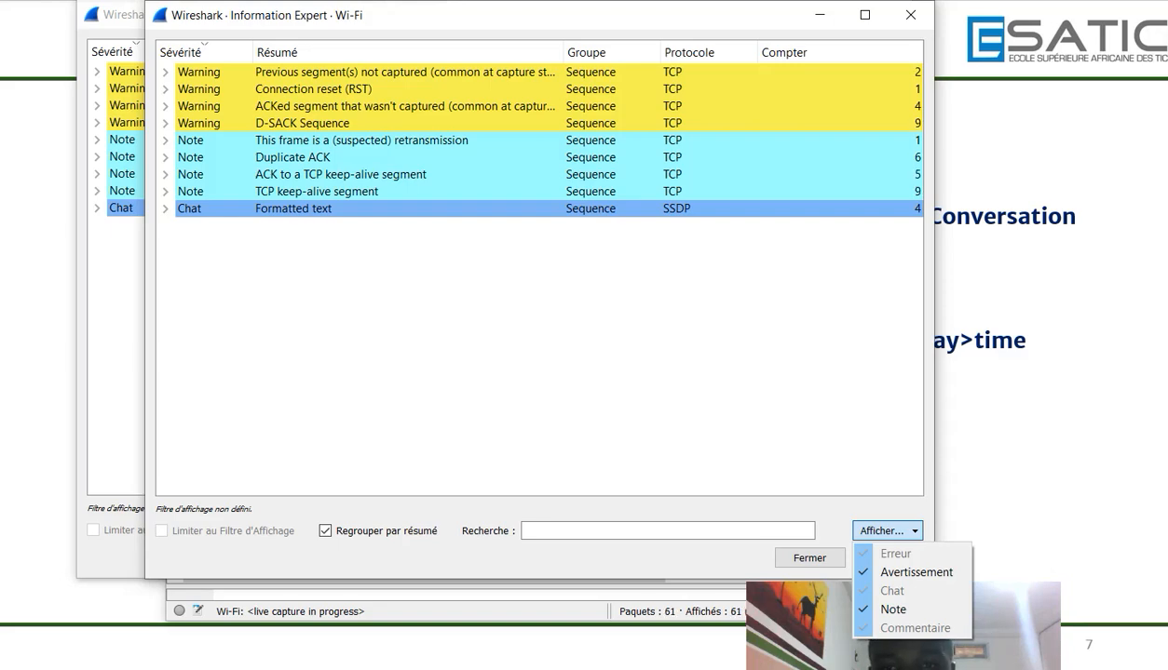
{"action": "left_click", "coordinate": [809, 558]}
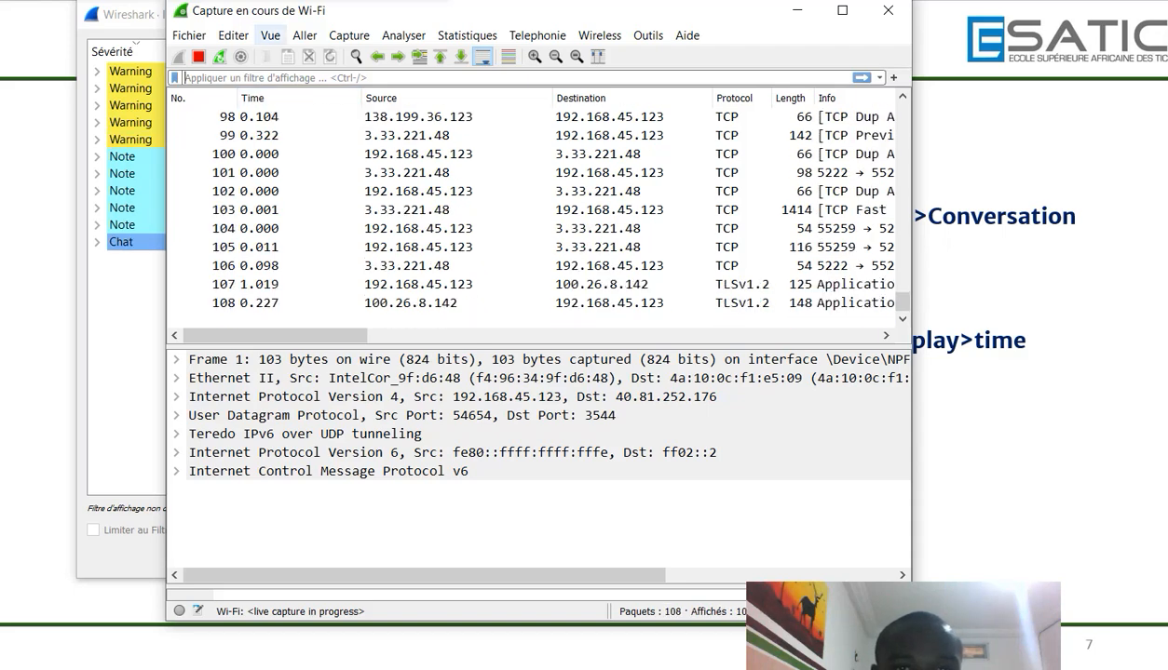
Look through the available time display formats for the packet list without changing the format.
{"action": "left_click", "coordinate": [270, 35]}
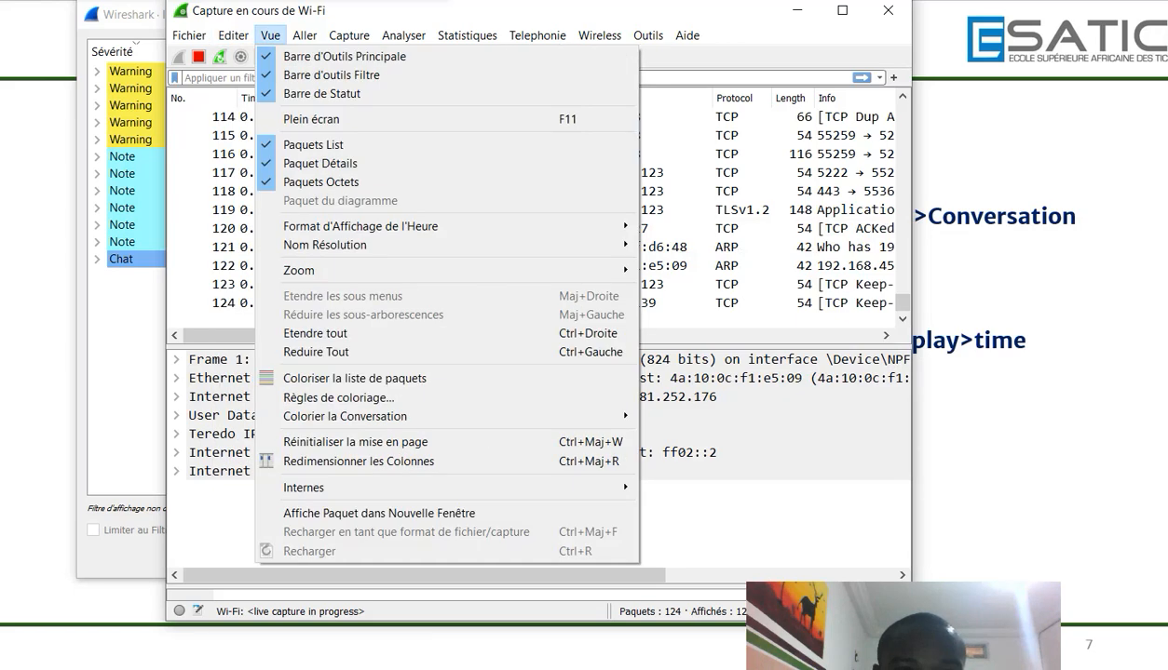
{"action": "mouse_move", "coordinate": [373, 245]}
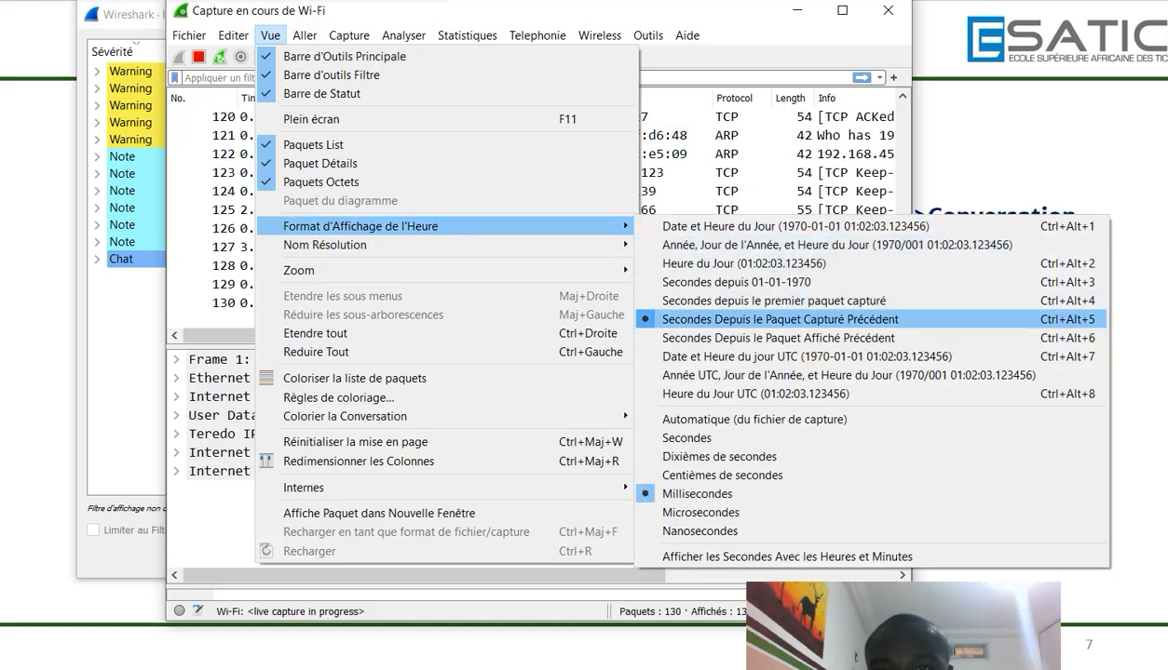
{"action": "mouse_move", "coordinate": [360, 488]}
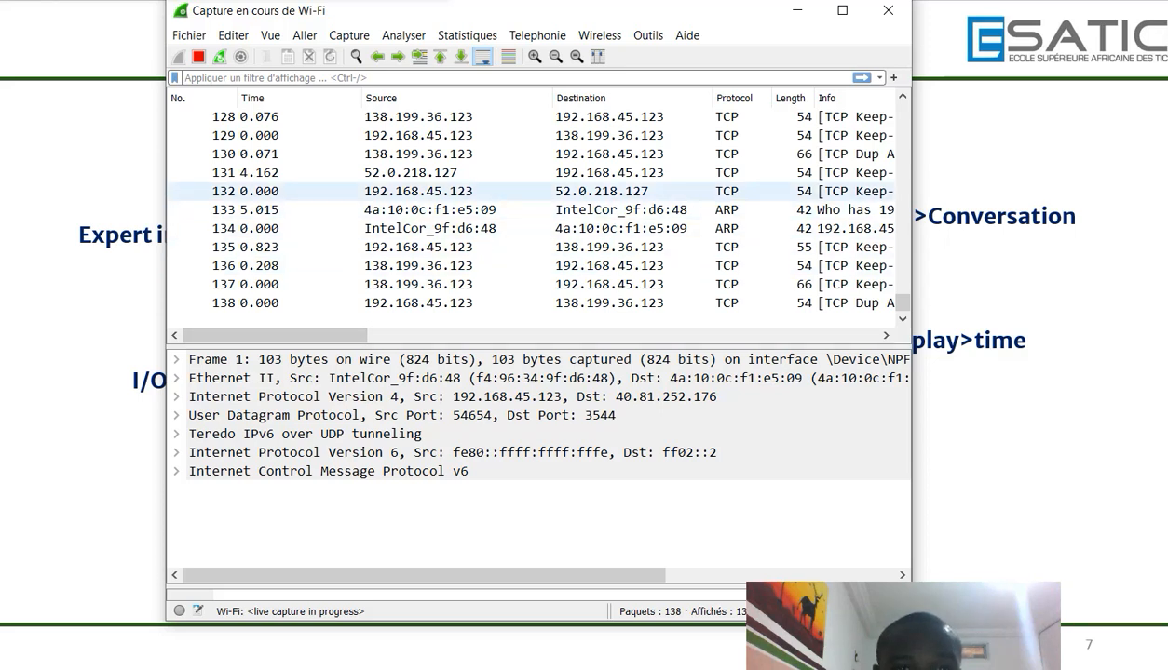
Stop the live Wi-Fi capture and compare the time values of packets 132 and 133.
{"action": "left_click", "coordinate": [279, 191]}
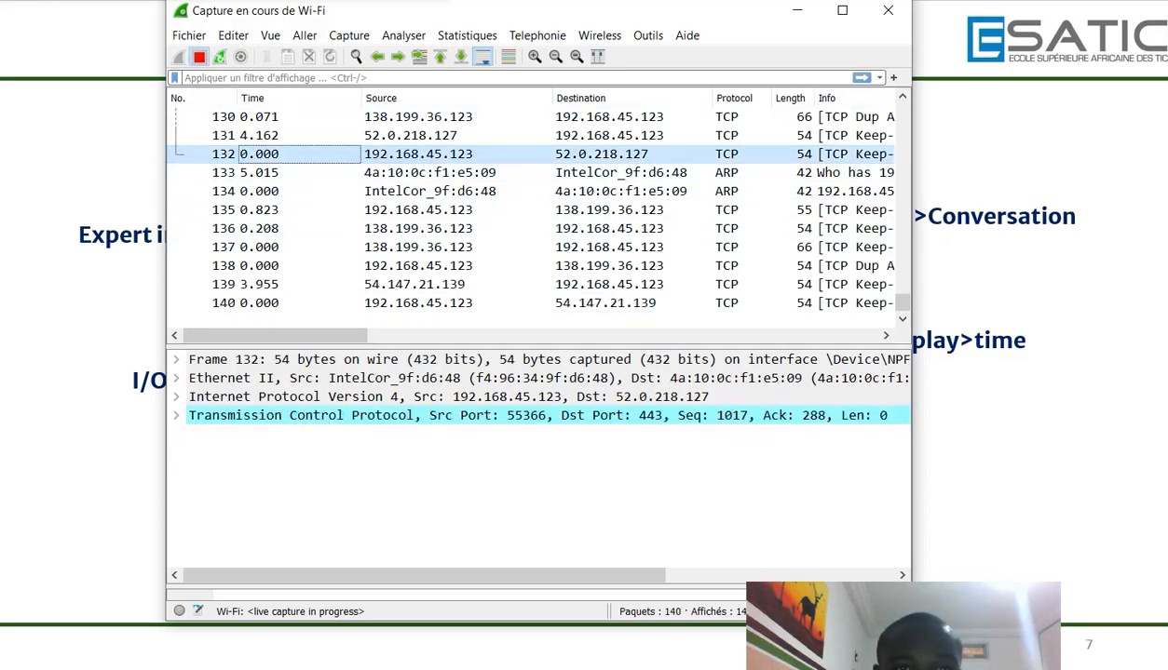
{"action": "key", "text": "ctrl+e"}
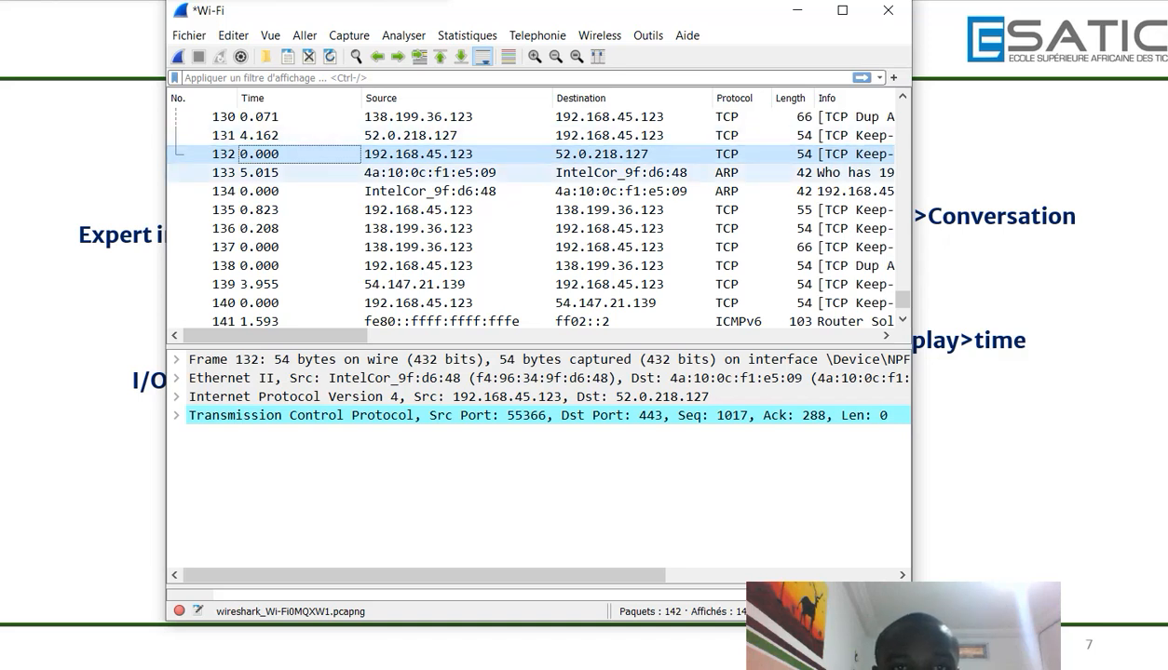
{"action": "left_click", "coordinate": [298, 173]}
{"action": "left_click", "coordinate": [298, 154]}
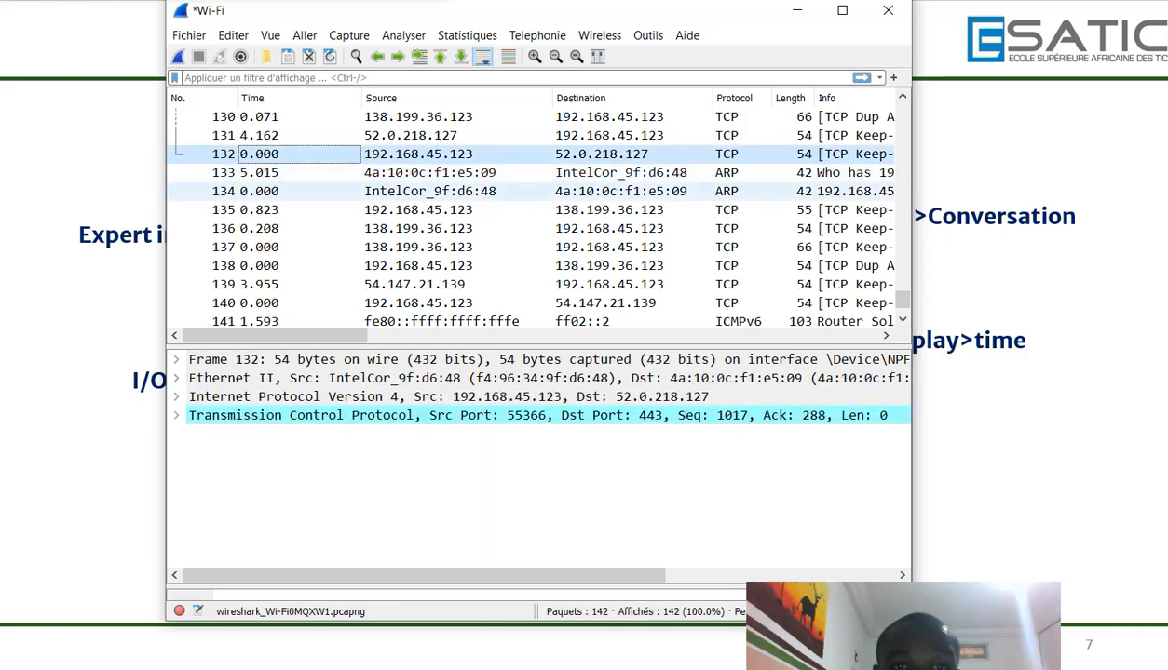
{"action": "left_click", "coordinate": [298, 172]}
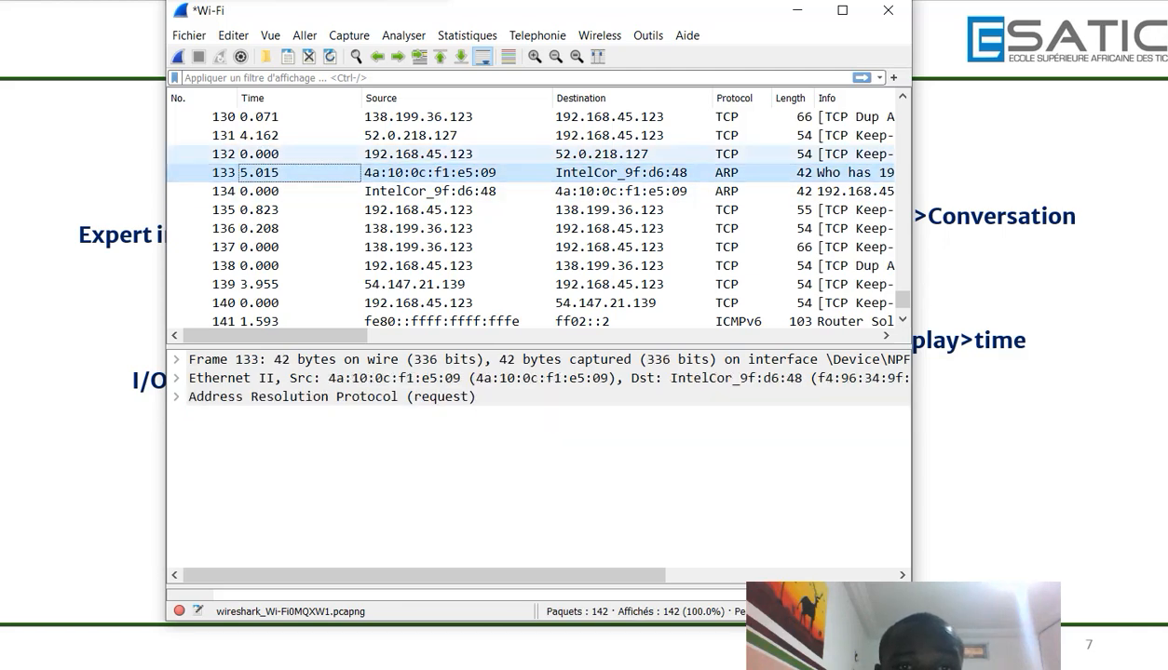
{"action": "left_click", "coordinate": [298, 153]}
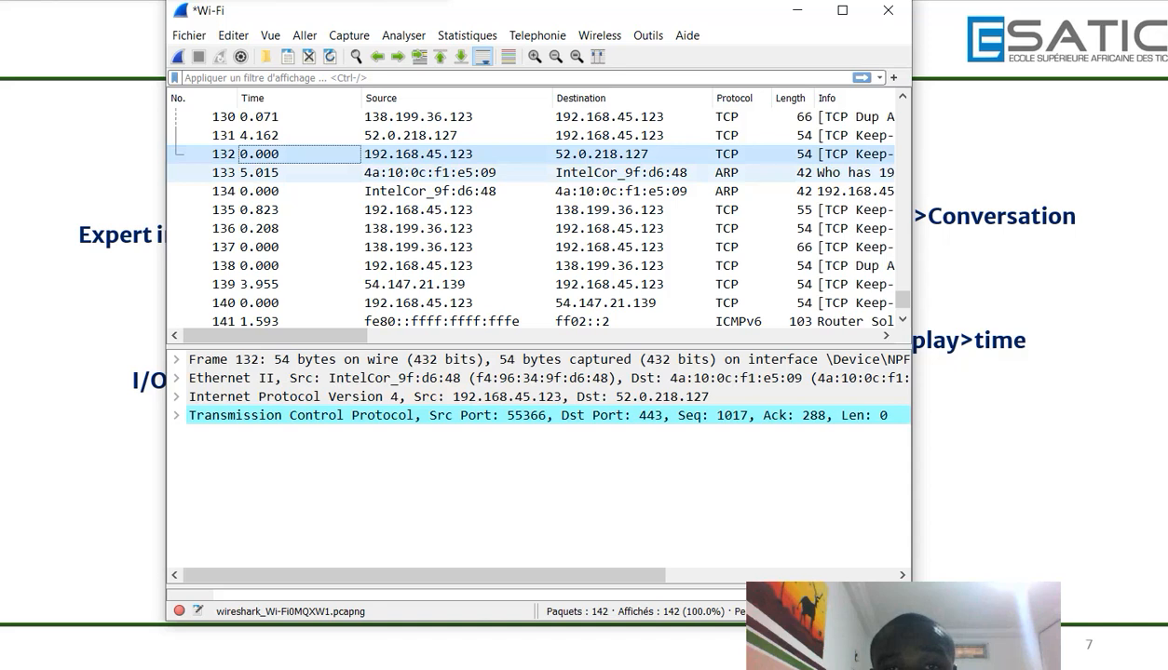
{"action": "left_click", "coordinate": [298, 173]}
{"action": "left_click", "coordinate": [298, 154]}
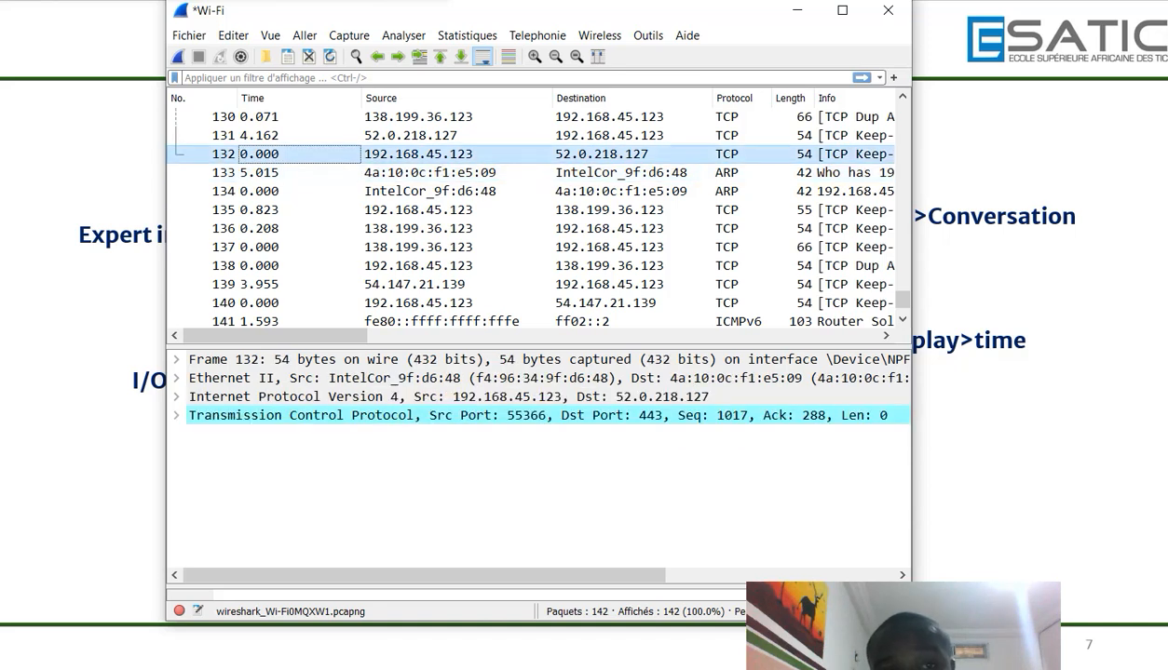
{"action": "left_click", "coordinate": [298, 173]}
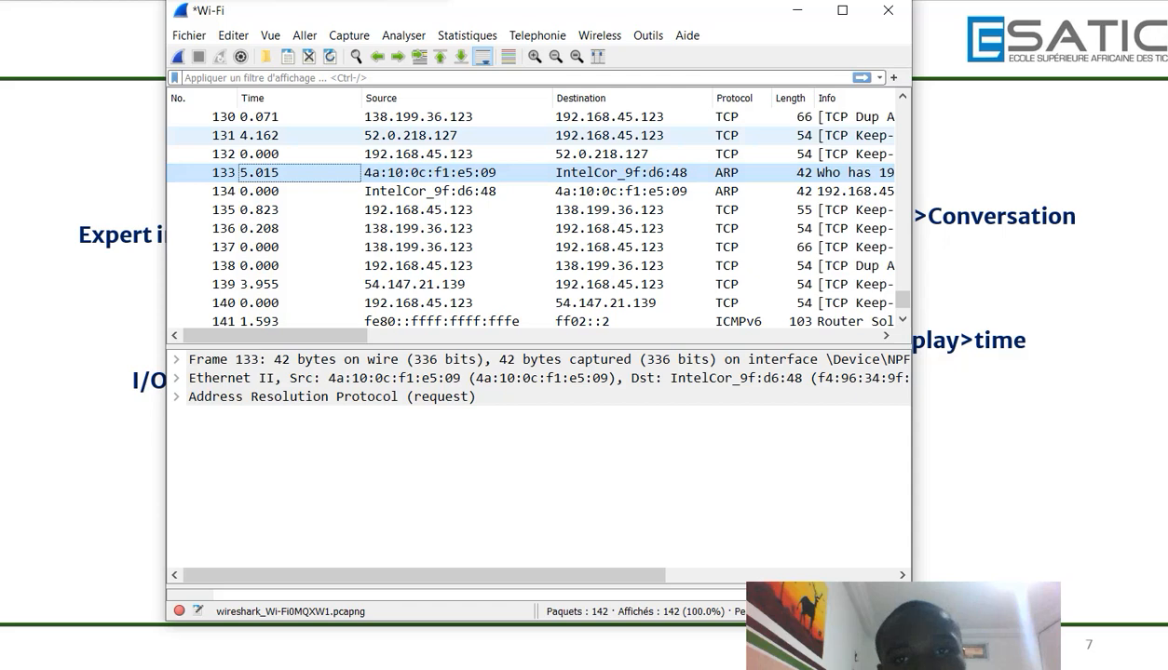
Start a new Wi-Fi capture, continuing without saving the packets already captured.
{"action": "left_click", "coordinate": [466, 35]}
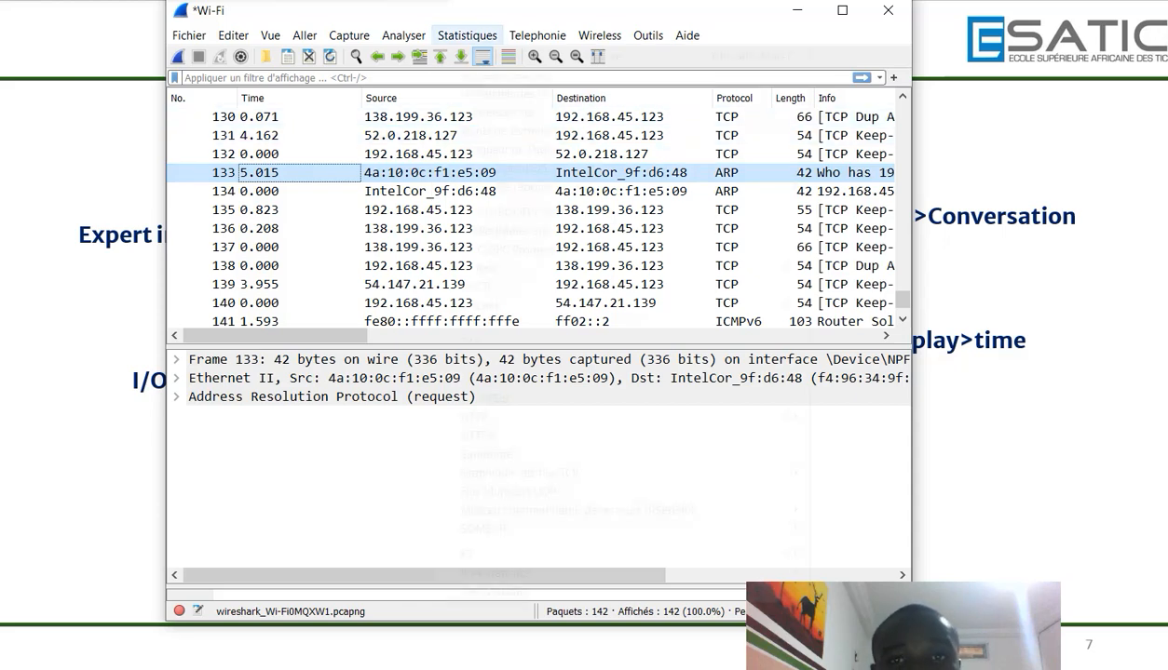
{"action": "left_click", "coordinate": [178, 57]}
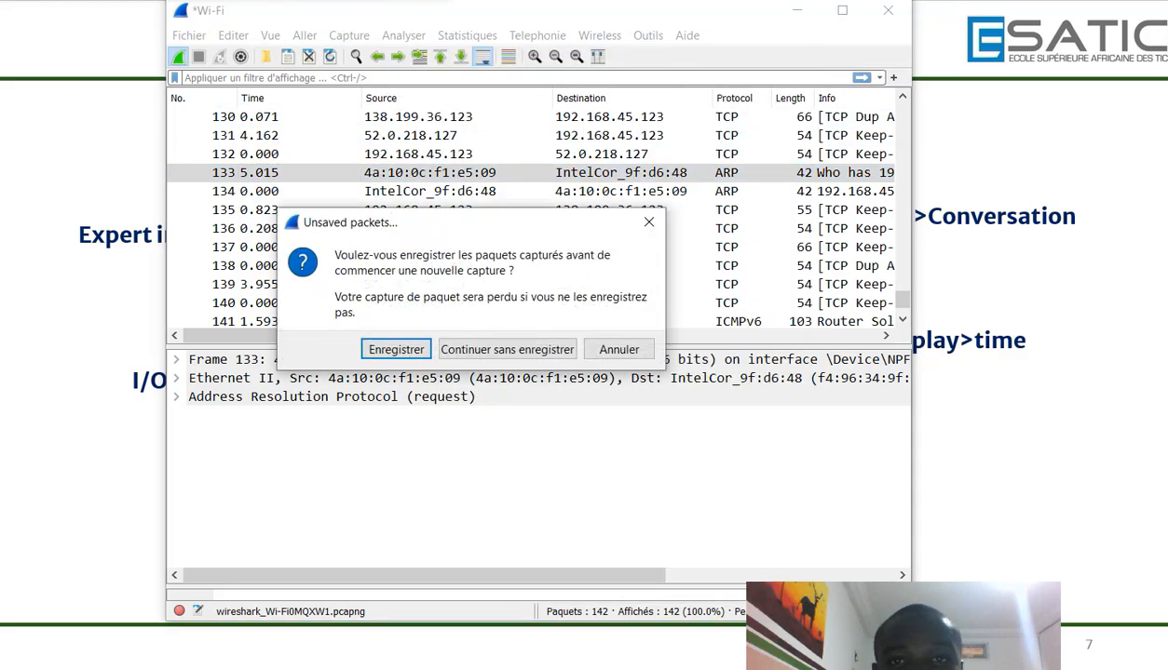
{"action": "left_click", "coordinate": [507, 350]}
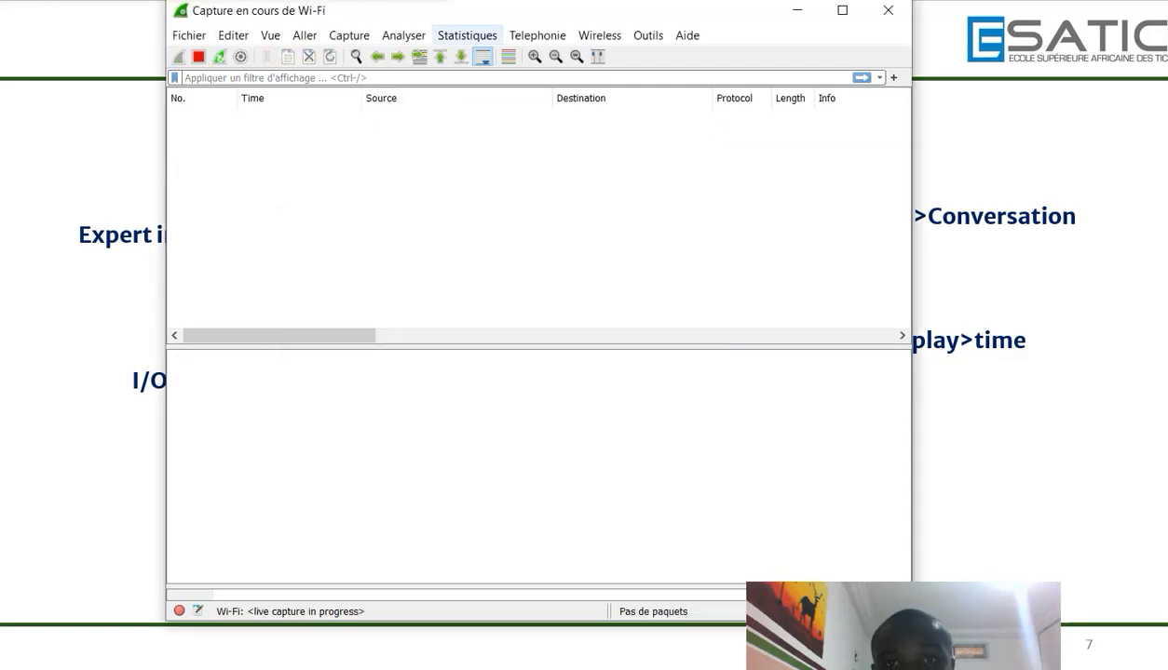
Open the I/O graph of the running capture, examine the packets-per-second curve over time, and close it.
{"action": "left_click", "coordinate": [466, 34]}
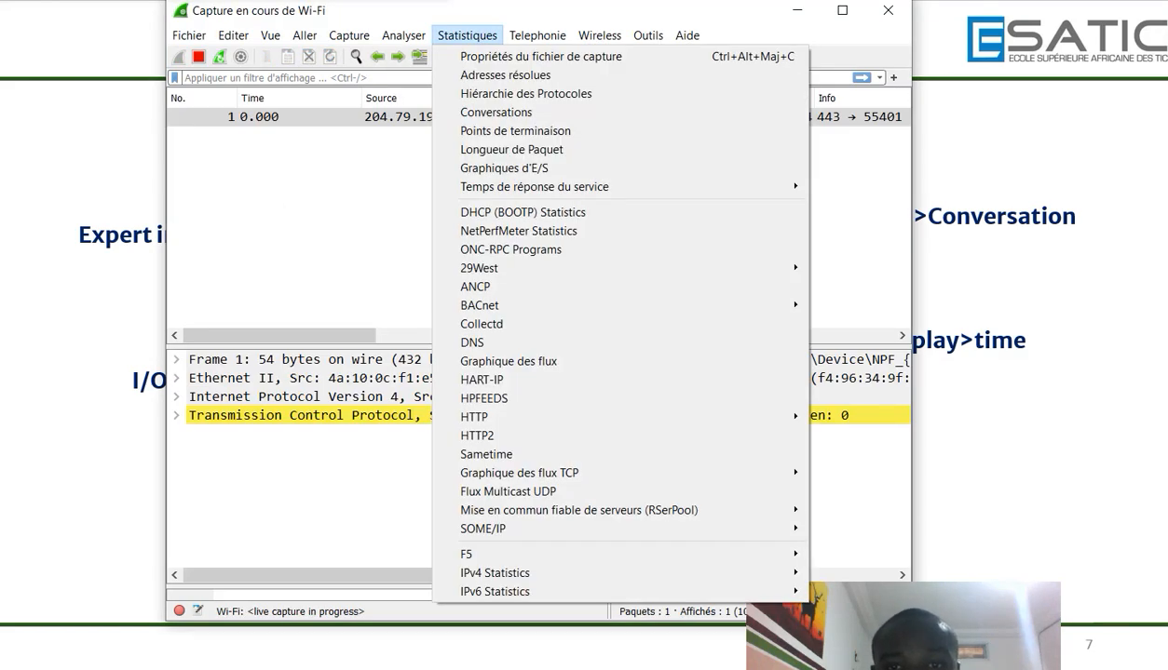
{"action": "key", "text": "Escape"}
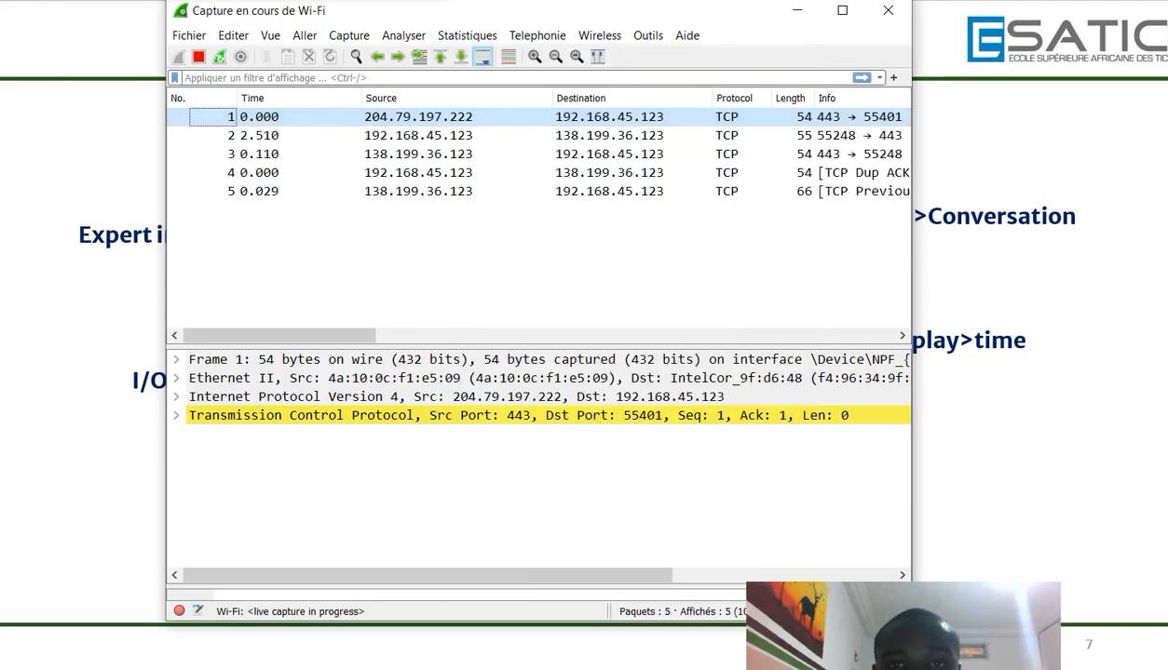
{"action": "key", "text": "alt+s"}
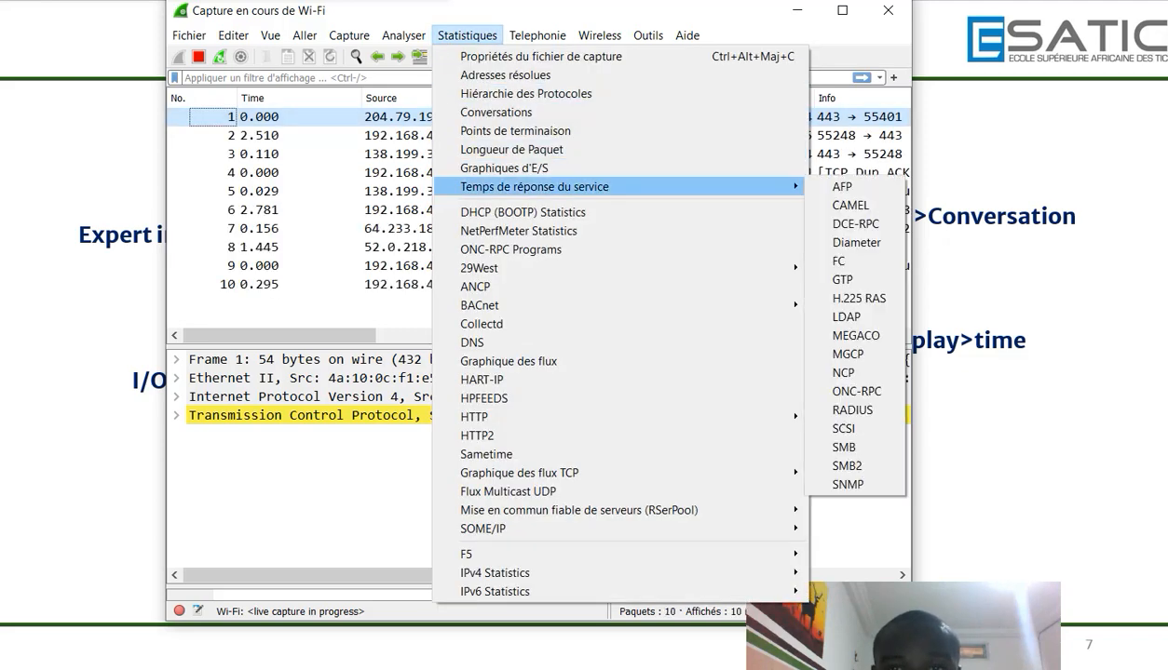
{"action": "key", "text": "Return"}
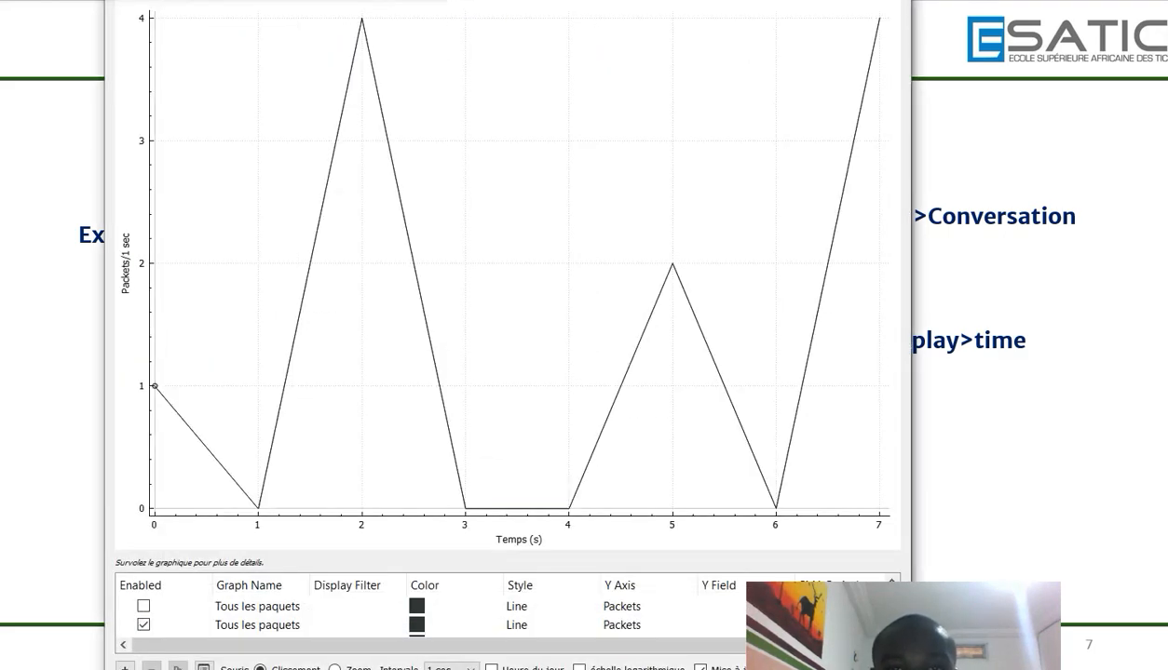
{"action": "key", "text": "minus"}
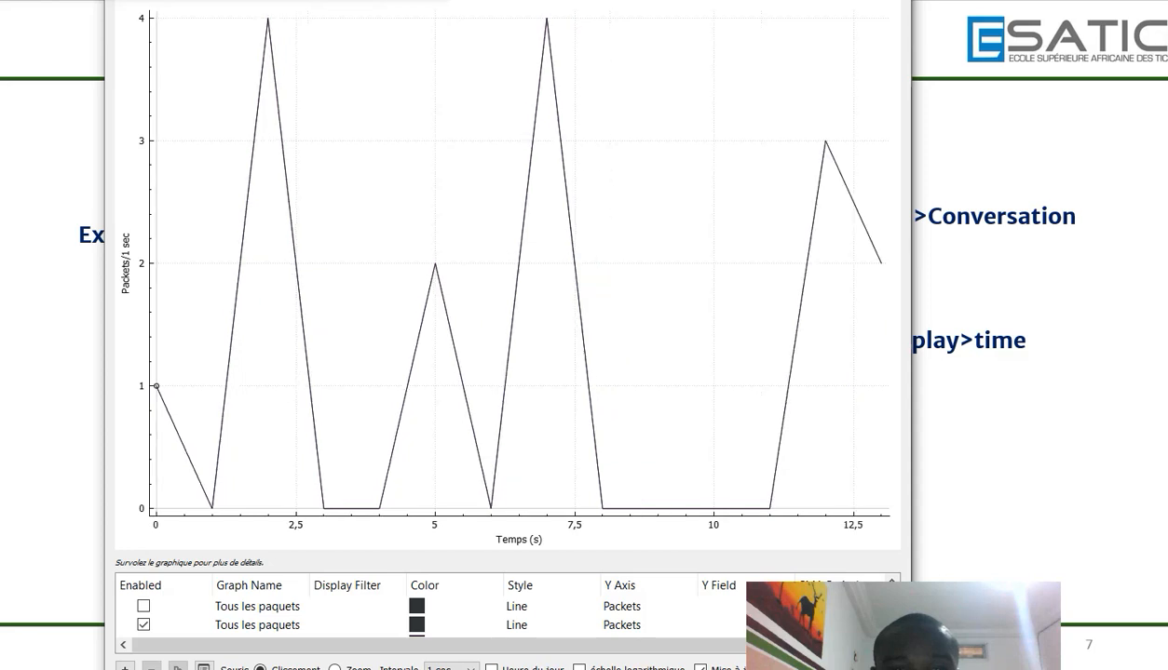
{"action": "key", "text": "minus"}
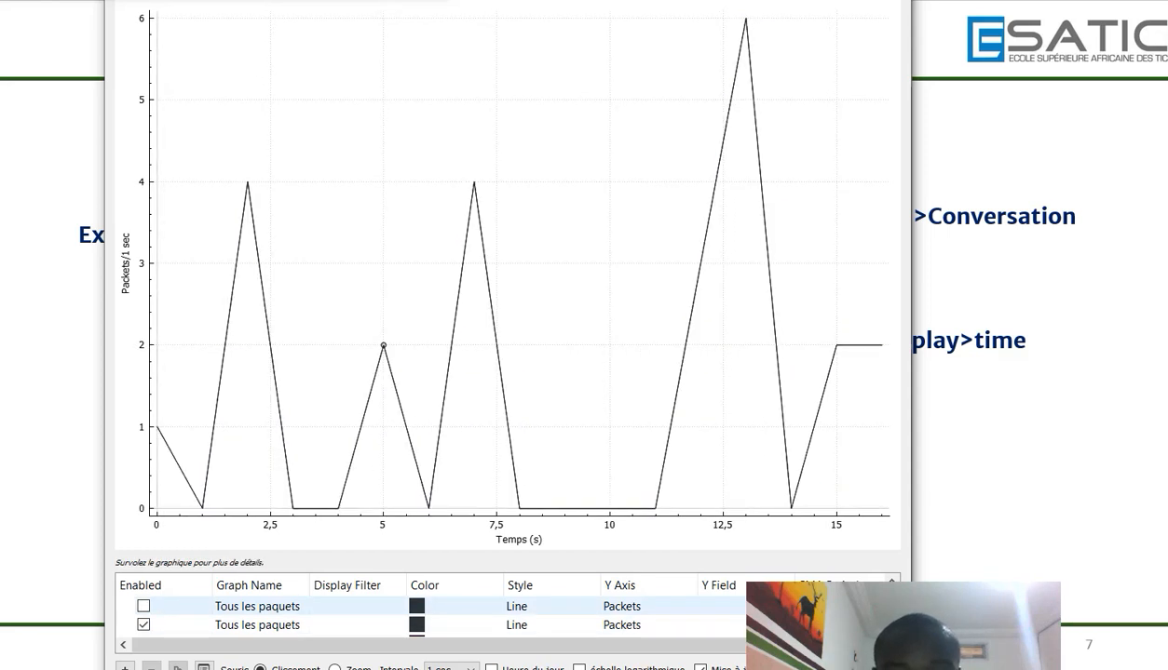
{"action": "left_click", "coordinate": [144, 606]}
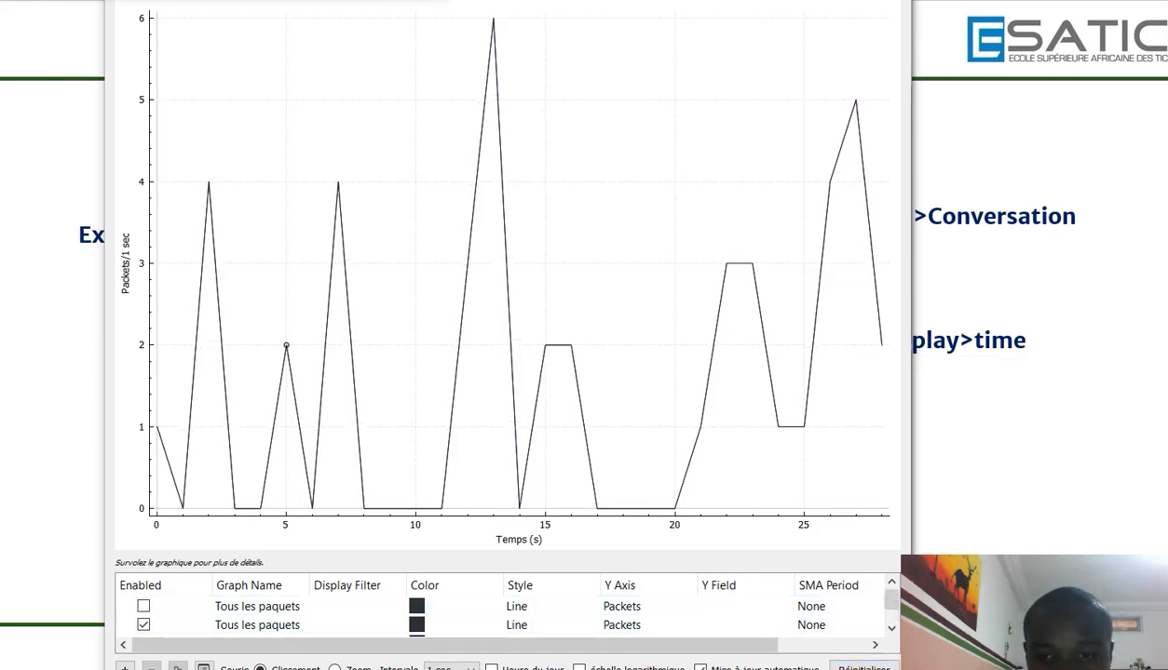
{"action": "key", "text": "Escape"}
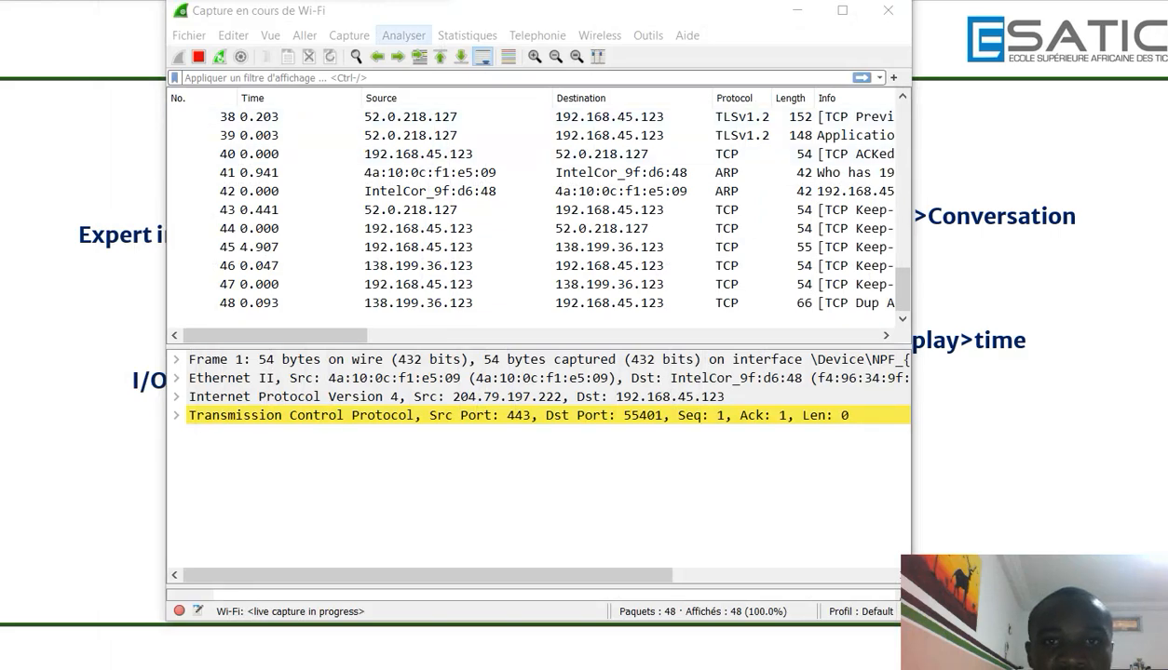
Open the Conversations statistics of the running capture and sort the IPv4 conversations by Adresse A in descending order.
{"action": "left_click", "coordinate": [404, 35]}
{"action": "left_click", "coordinate": [298, 191]}
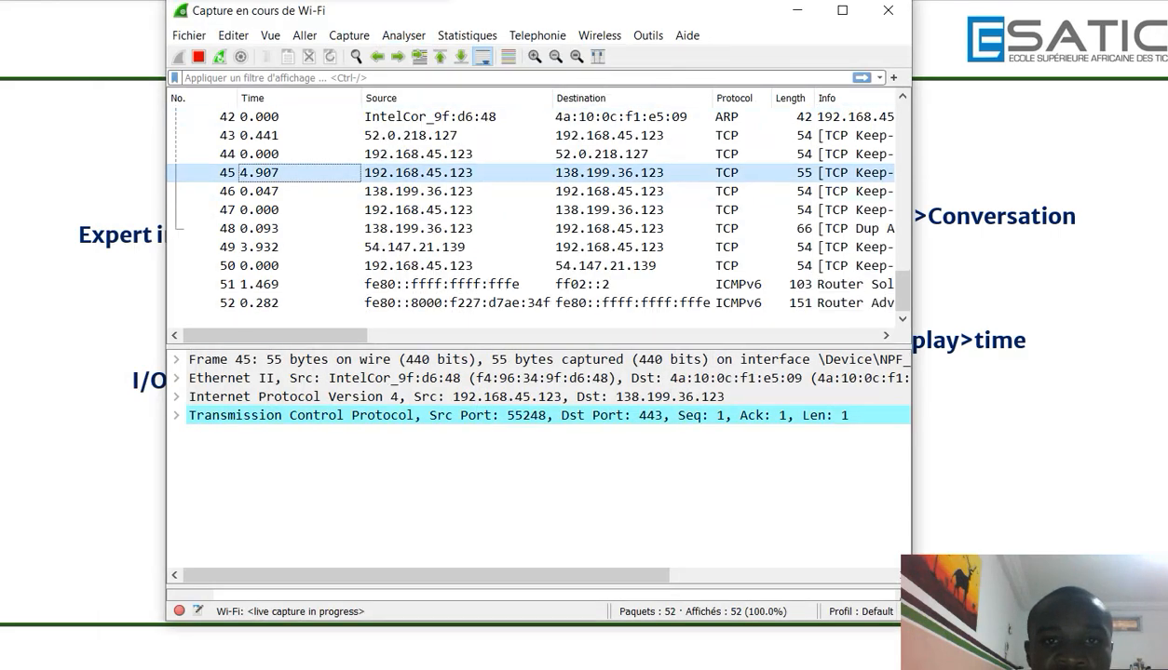
{"action": "left_click", "coordinate": [467, 35]}
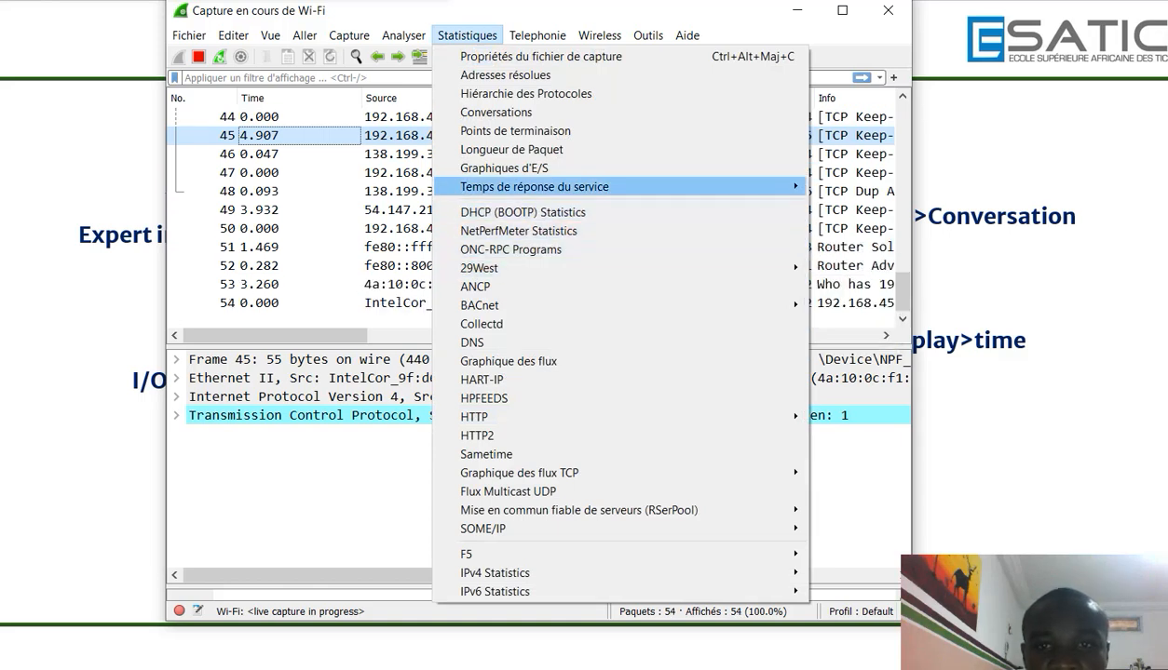
{"action": "mouse_move", "coordinate": [535, 186]}
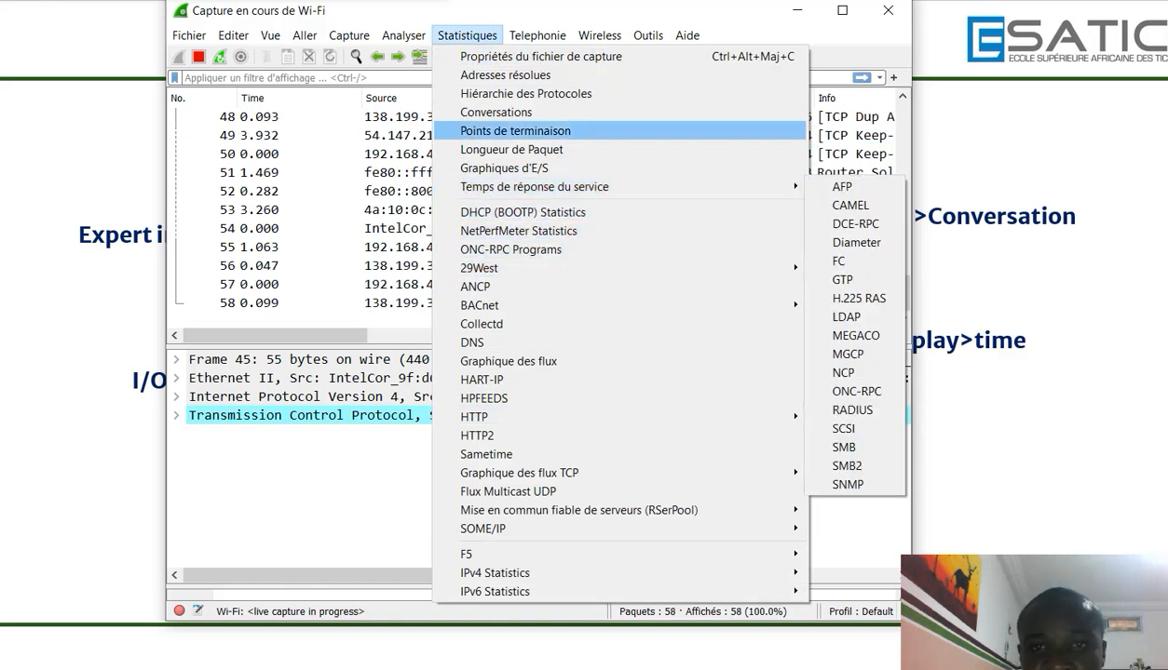
{"action": "left_click", "coordinate": [495, 112]}
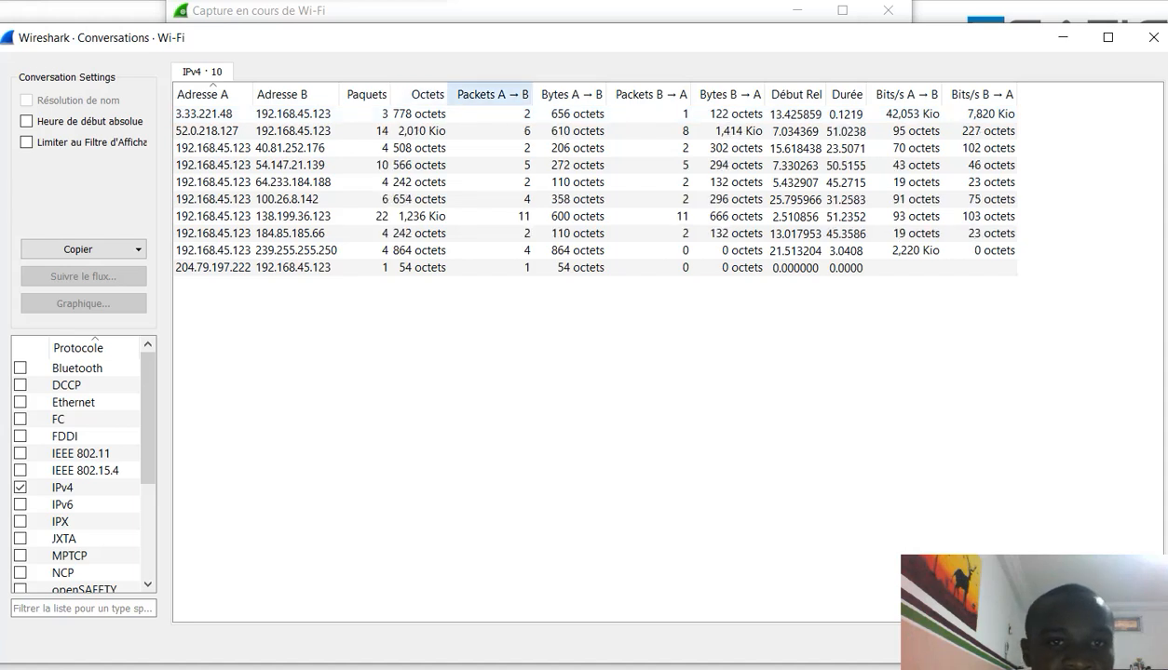
{"action": "left_click", "coordinate": [203, 94]}
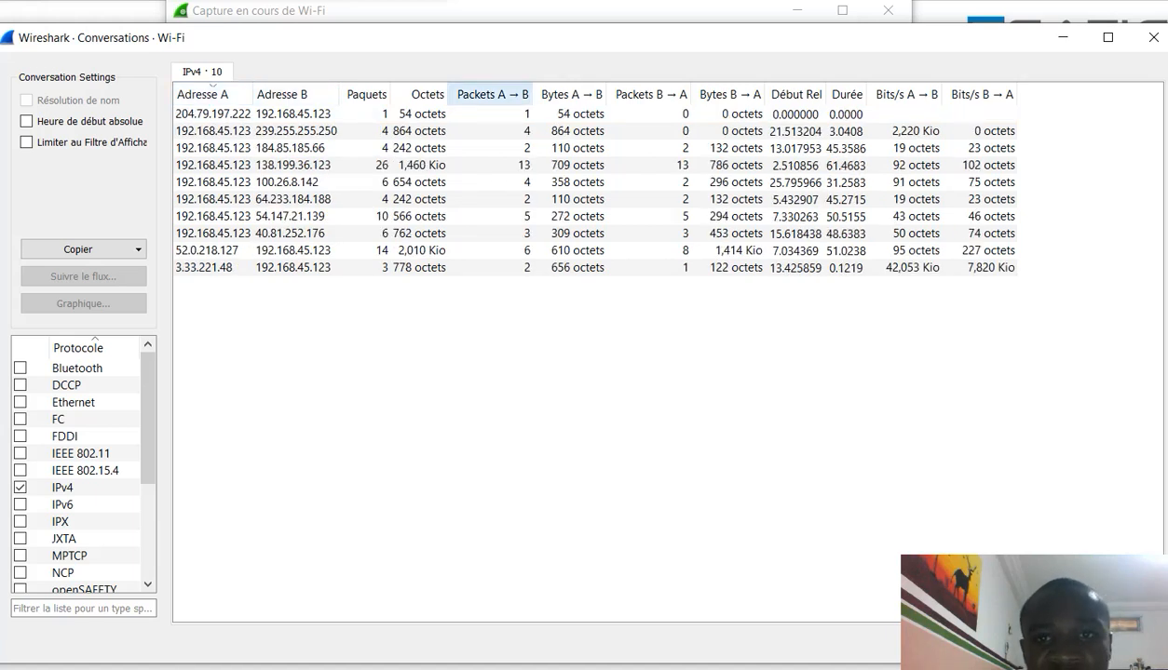
{"action": "left_click", "coordinate": [368, 114]}
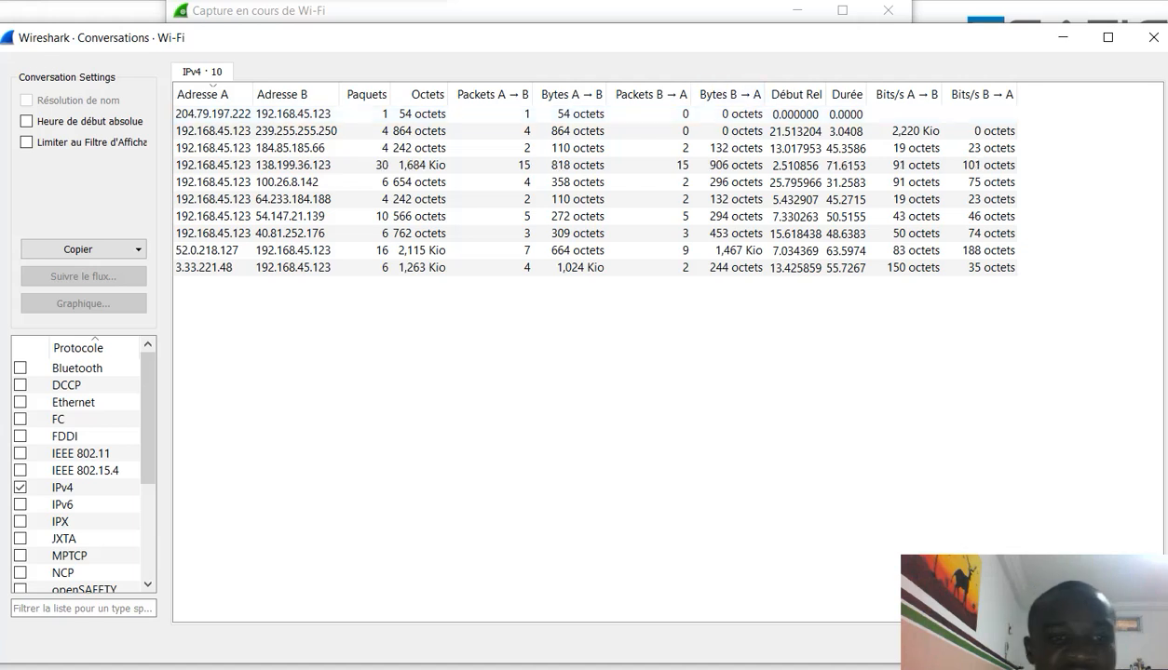
Examine the protocol list and the IPv4 conversations' packet, byte and duration statistics, and close the Conversations window.
{"action": "scroll", "coordinate": [74, 402], "scroll_direction": "down", "scroll_amount": 3}
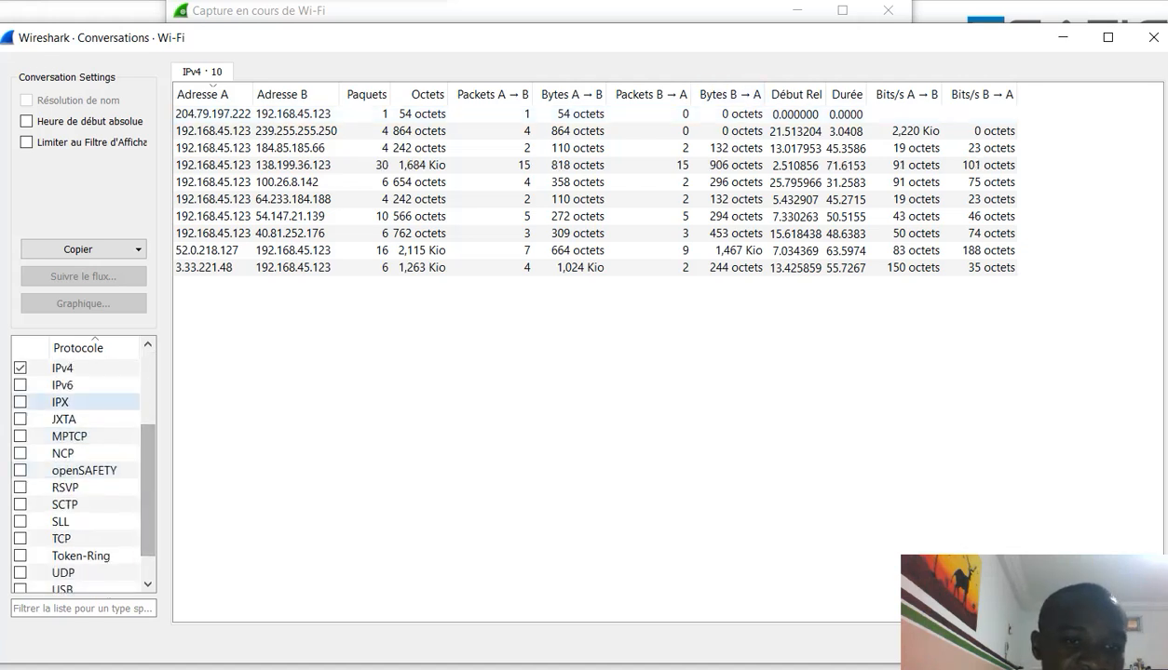
{"action": "scroll", "coordinate": [74, 403], "scroll_direction": "up", "scroll_amount": 2}
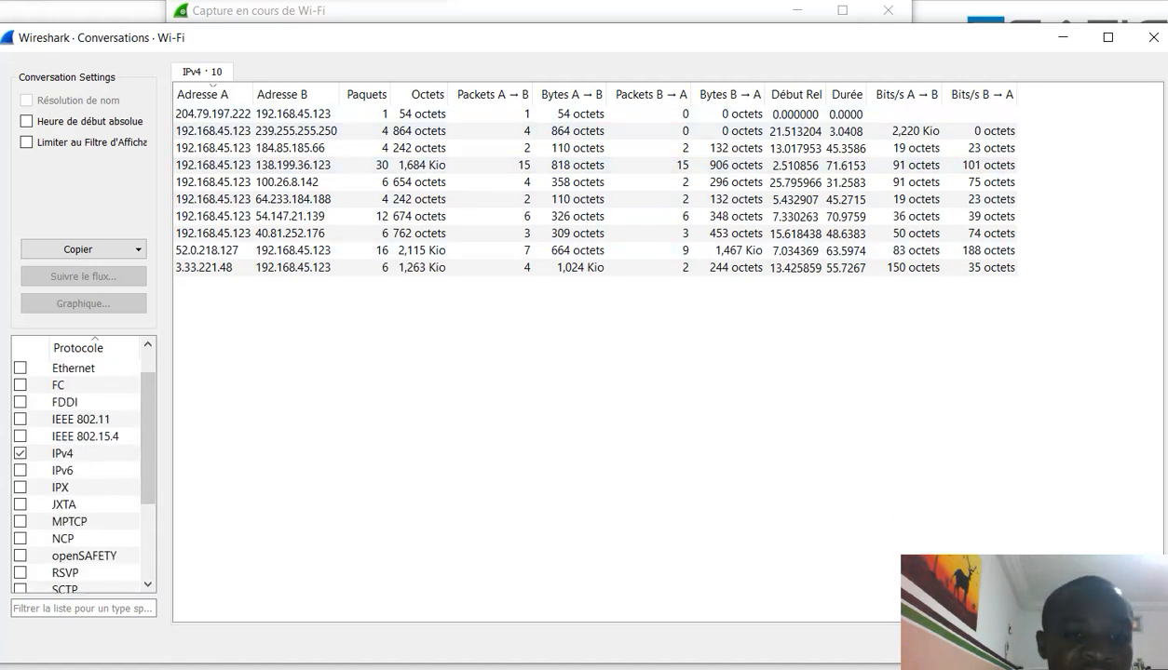
{"action": "scroll", "coordinate": [84, 466], "scroll_direction": "up", "scroll_amount": 2}
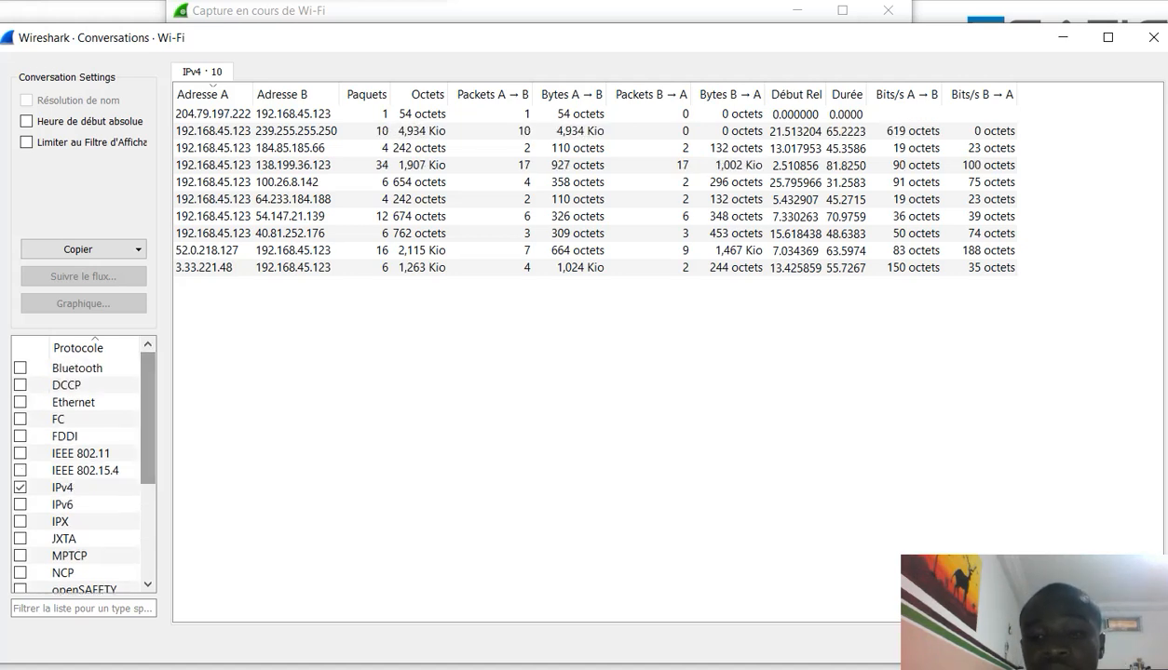
{"action": "left_click_drag", "start_coordinate": [1005, 657], "coordinate": [934, 565]}
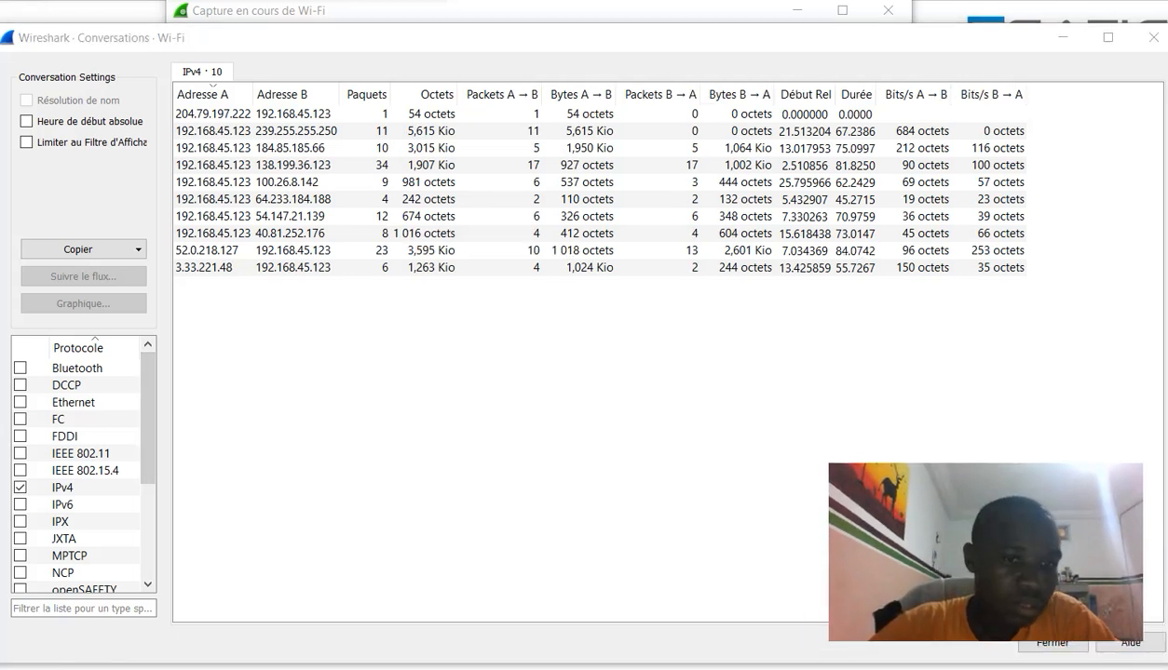
{"action": "scroll", "coordinate": [84, 465], "scroll_direction": "down", "scroll_amount": 2}
{"action": "scroll", "coordinate": [83, 465], "scroll_direction": "down", "scroll_amount": 1}
{"action": "scroll", "coordinate": [84, 466], "scroll_direction": "up", "scroll_amount": 3}
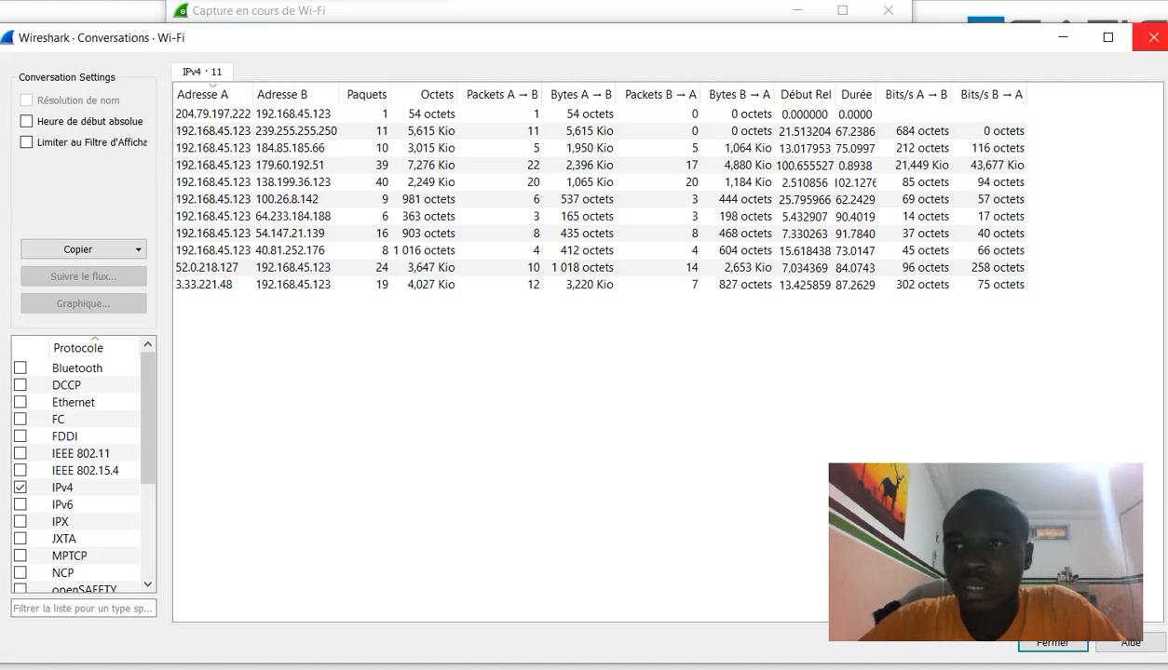
{"action": "left_click", "coordinate": [1152, 37]}
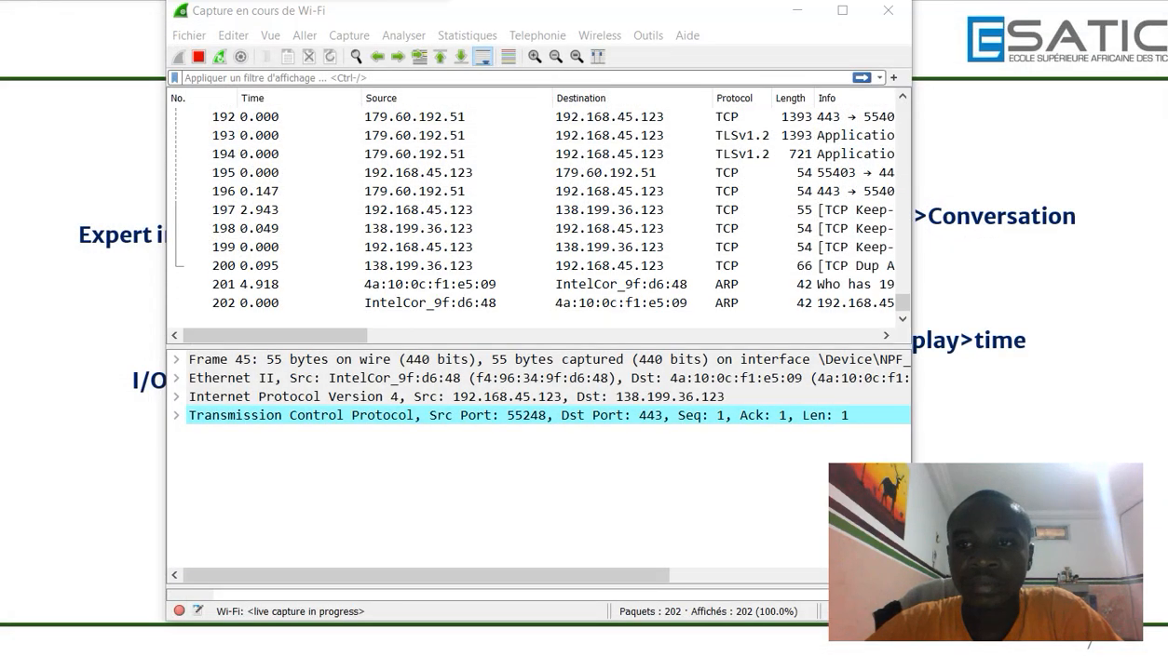
{"action": "key", "text": "alt+Tab"}
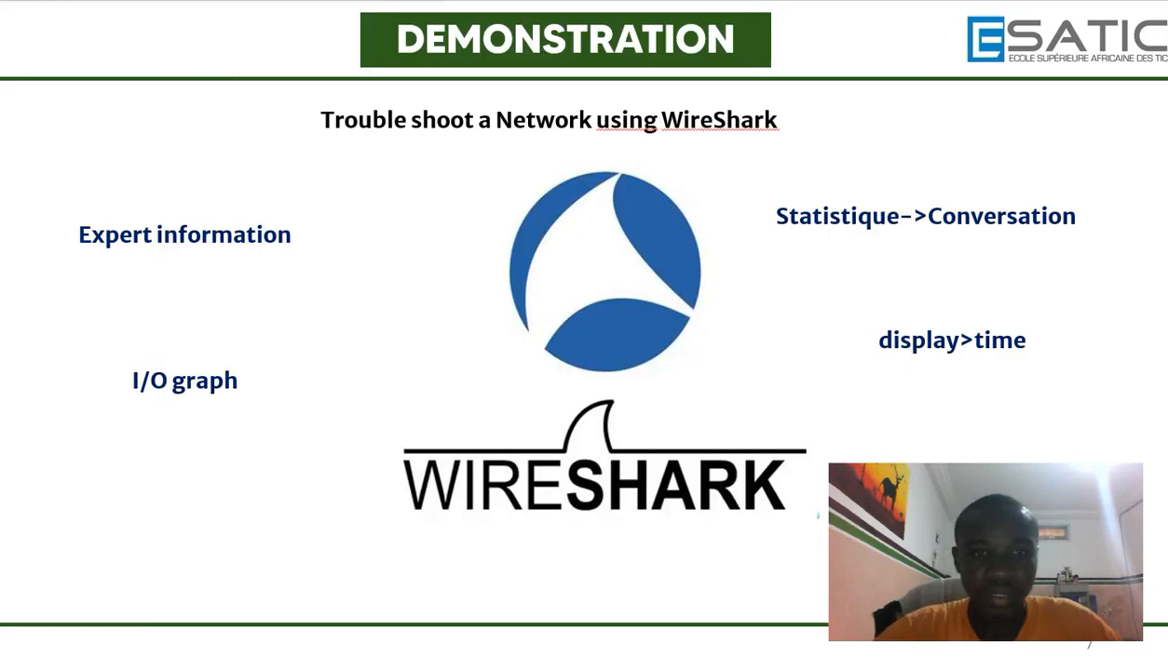
{"action": "key", "text": "alt+Tab"}
{"action": "key", "text": "alt+Tab"}
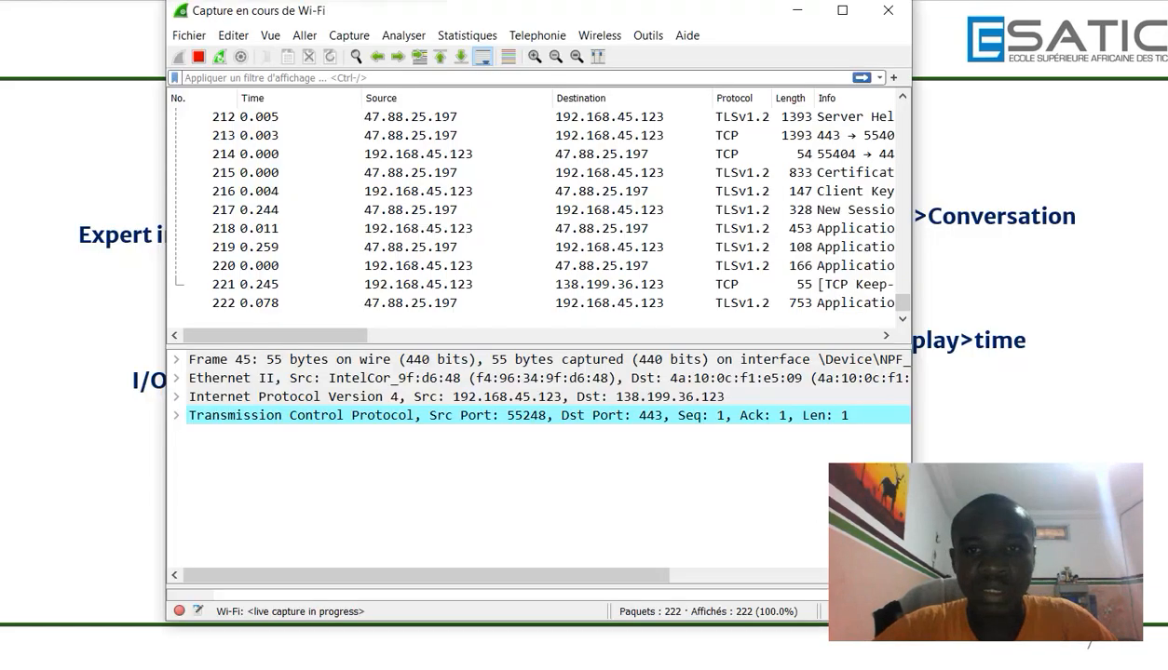
{"action": "left_click", "coordinate": [456, 210]}
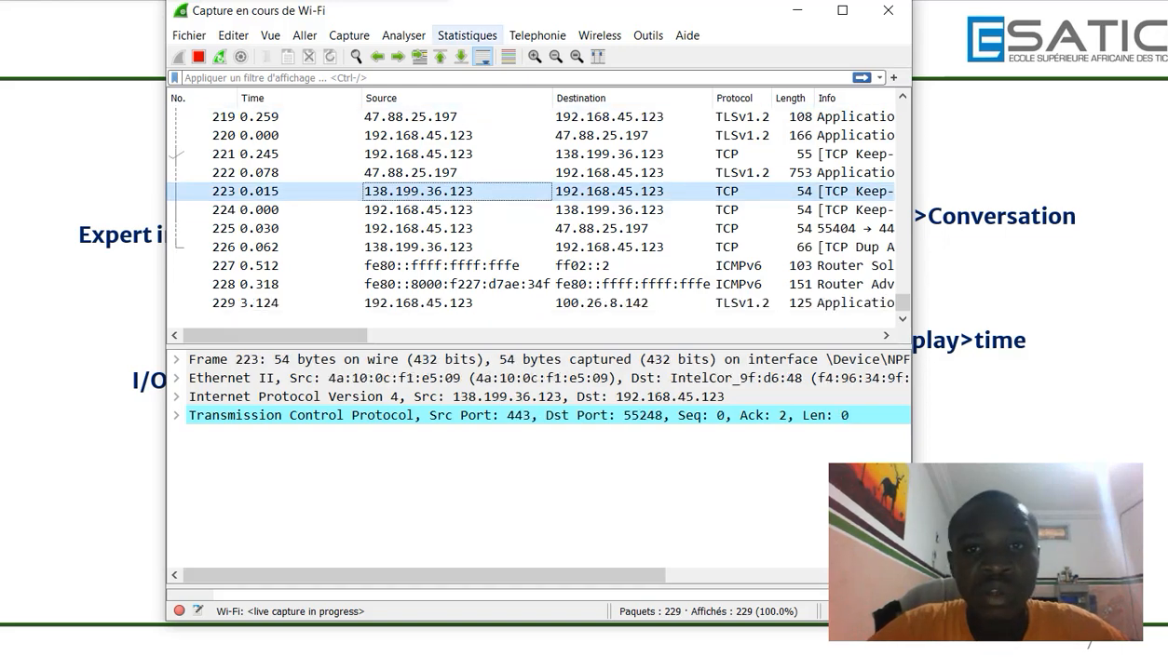
{"action": "left_click", "coordinate": [468, 35]}
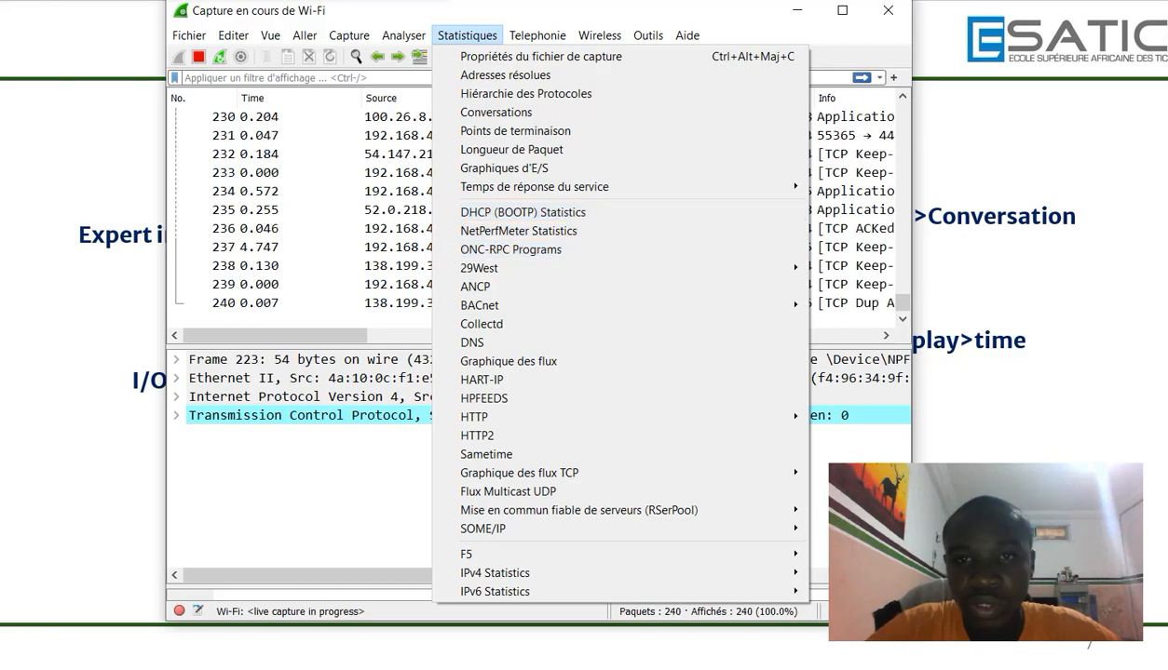
{"action": "mouse_move", "coordinate": [534, 187]}
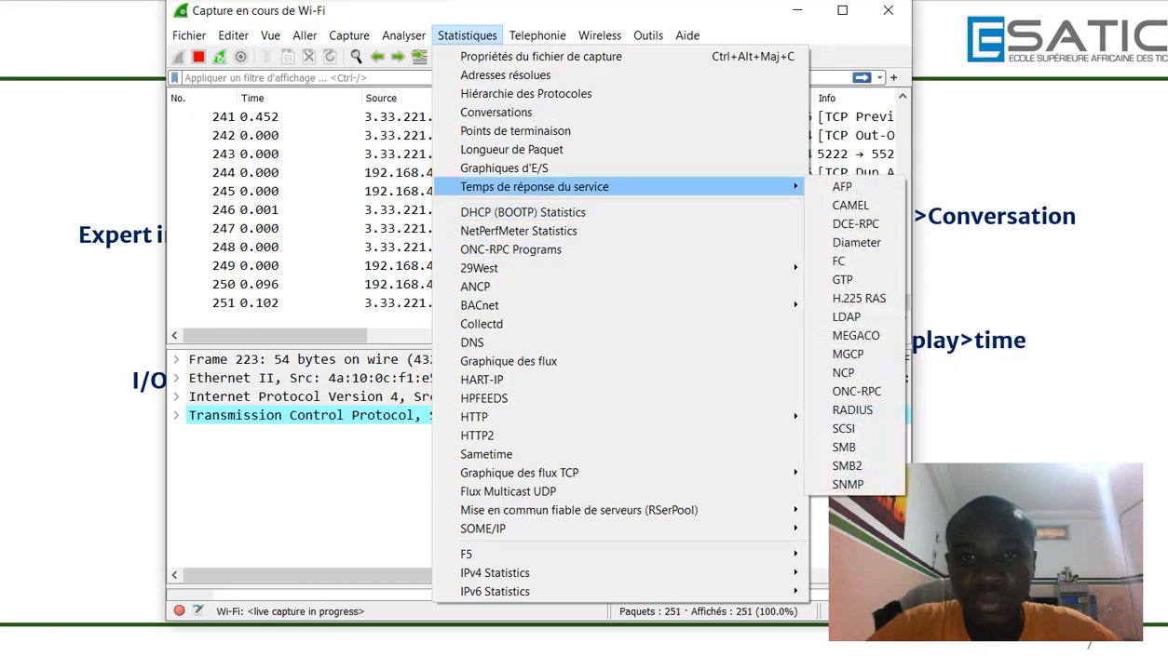
Follow the TCP stream of packet 246, look through its ASCII content, close it and review the packets of that stream.
{"action": "left_click", "coordinate": [423, 207]}
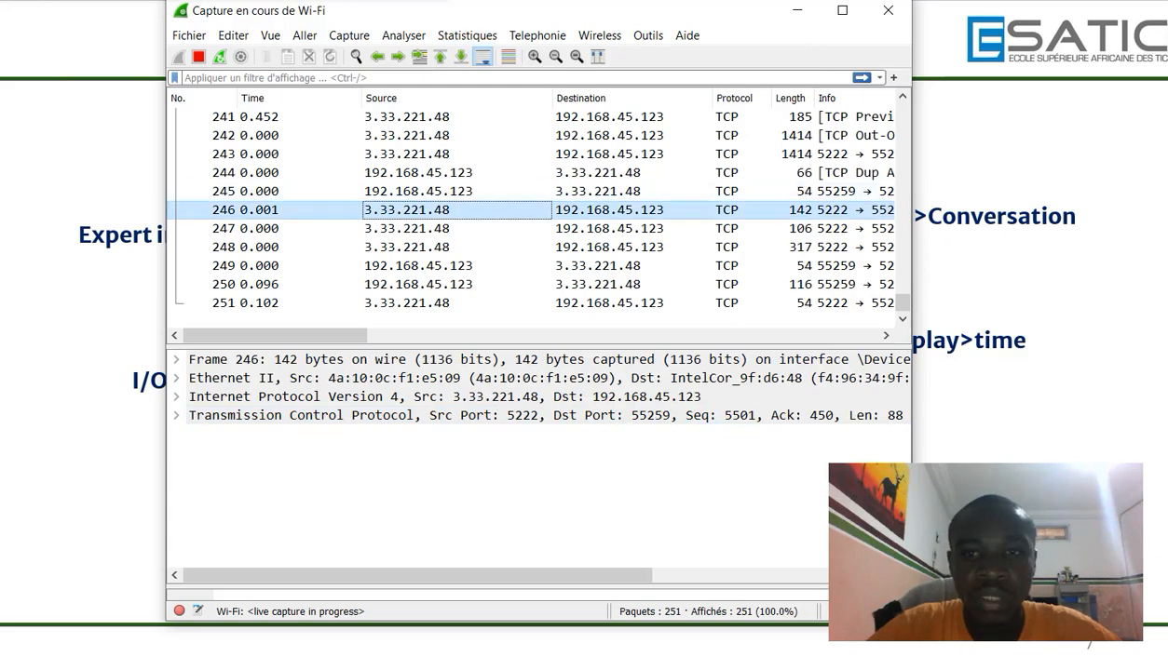
{"action": "right_click", "coordinate": [441, 212]}
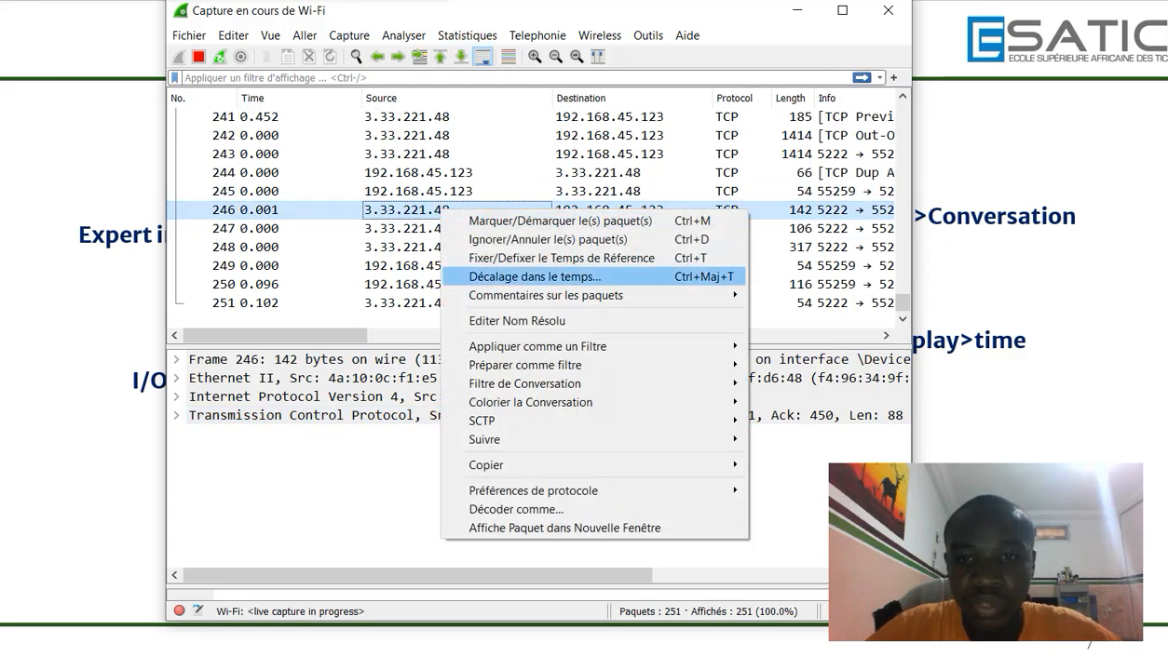
{"action": "mouse_move", "coordinate": [525, 365]}
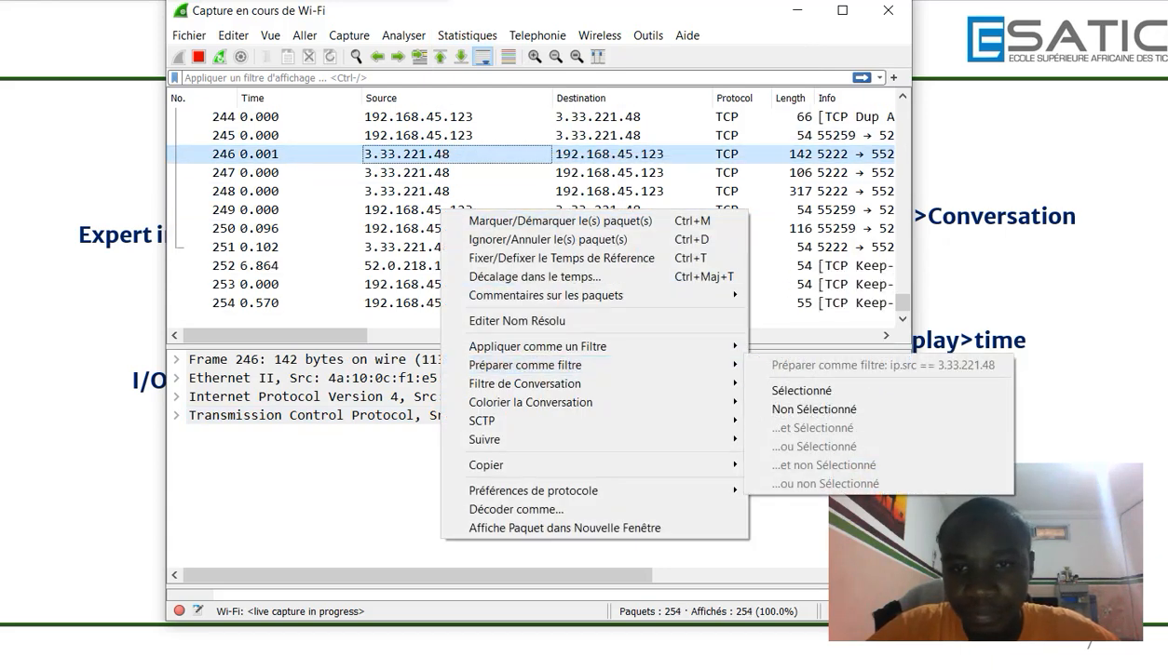
{"action": "mouse_move", "coordinate": [531, 403]}
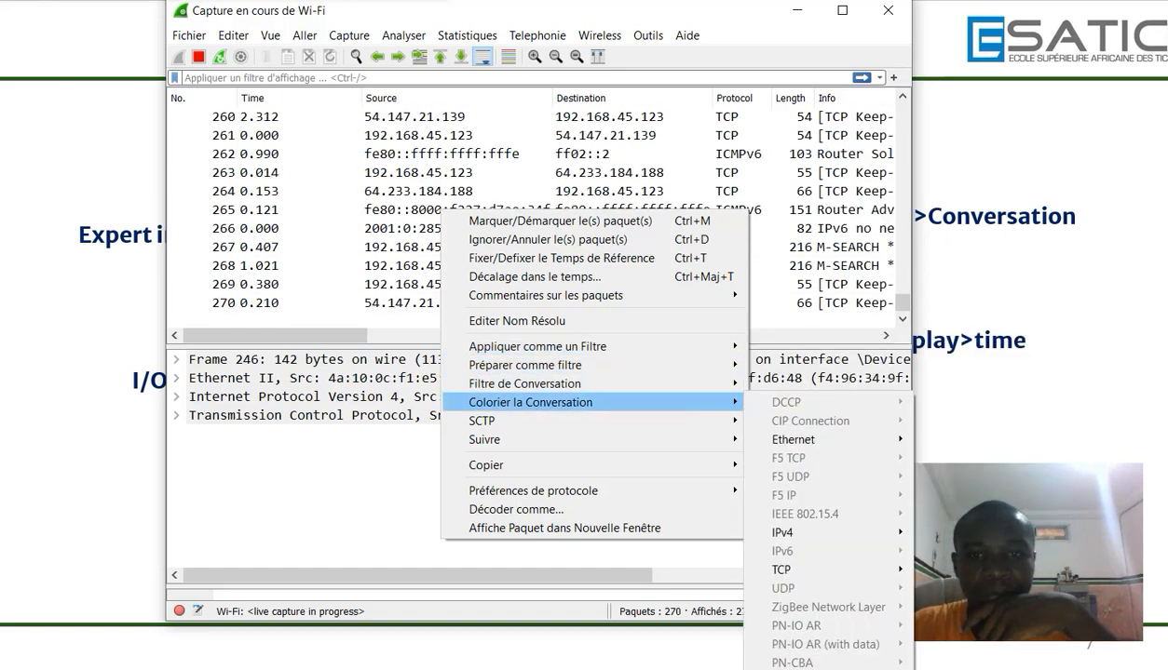
{"action": "mouse_move", "coordinate": [482, 421]}
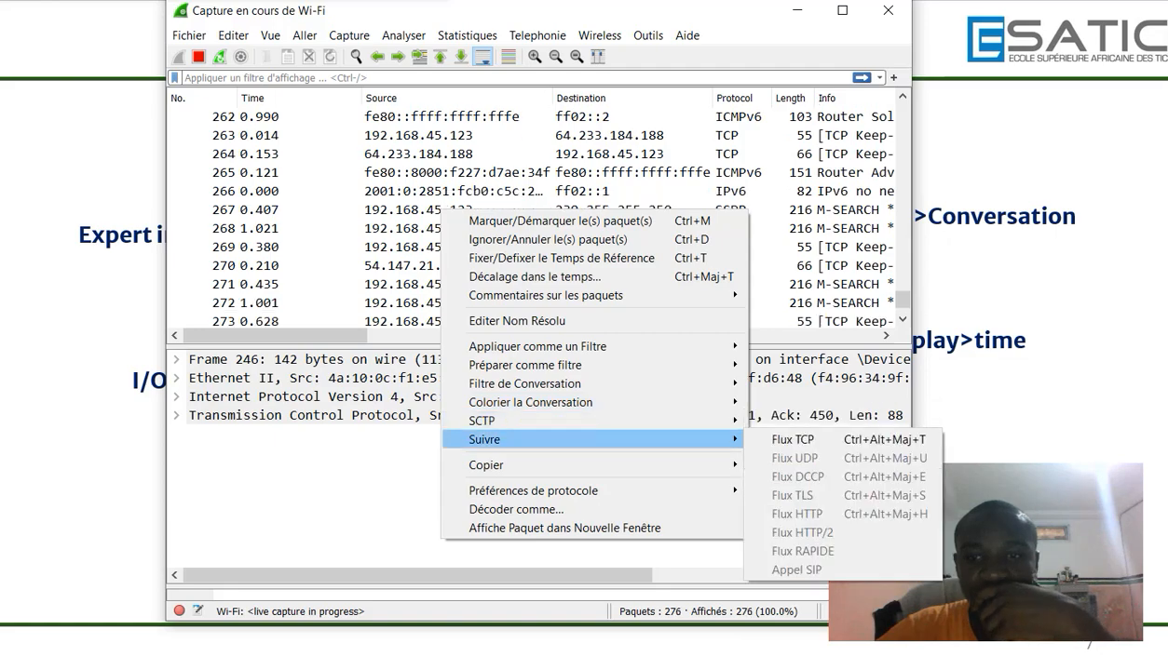
{"action": "left_click", "coordinate": [794, 440]}
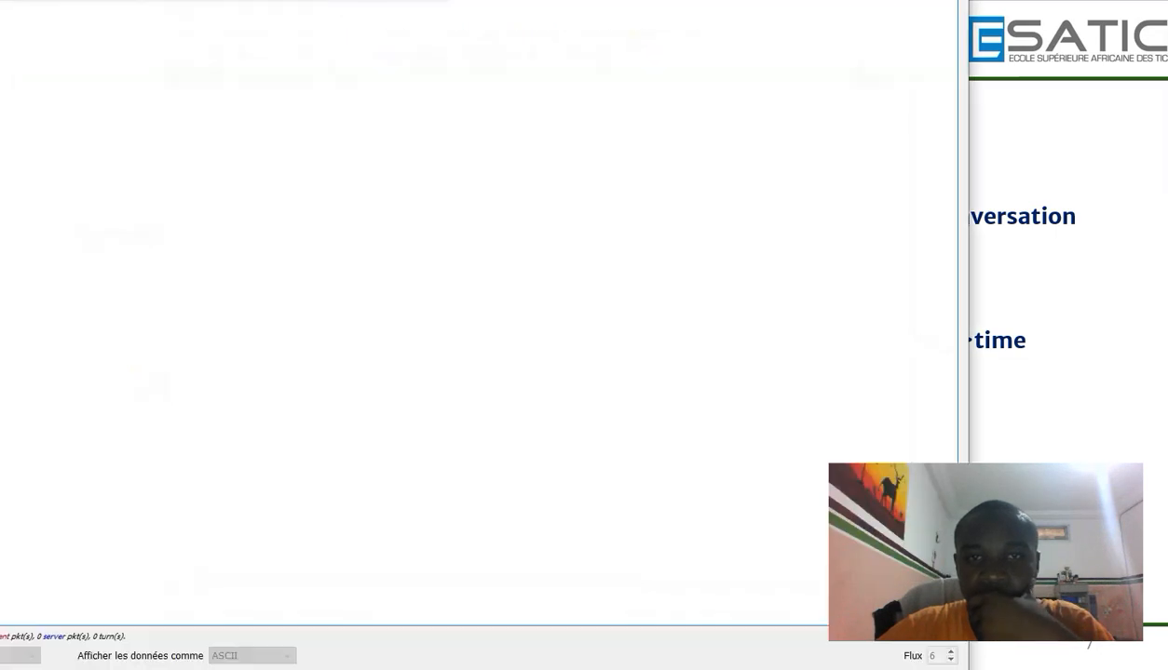
{"action": "scroll", "coordinate": [466, 317], "scroll_direction": "down", "scroll_amount": 12}
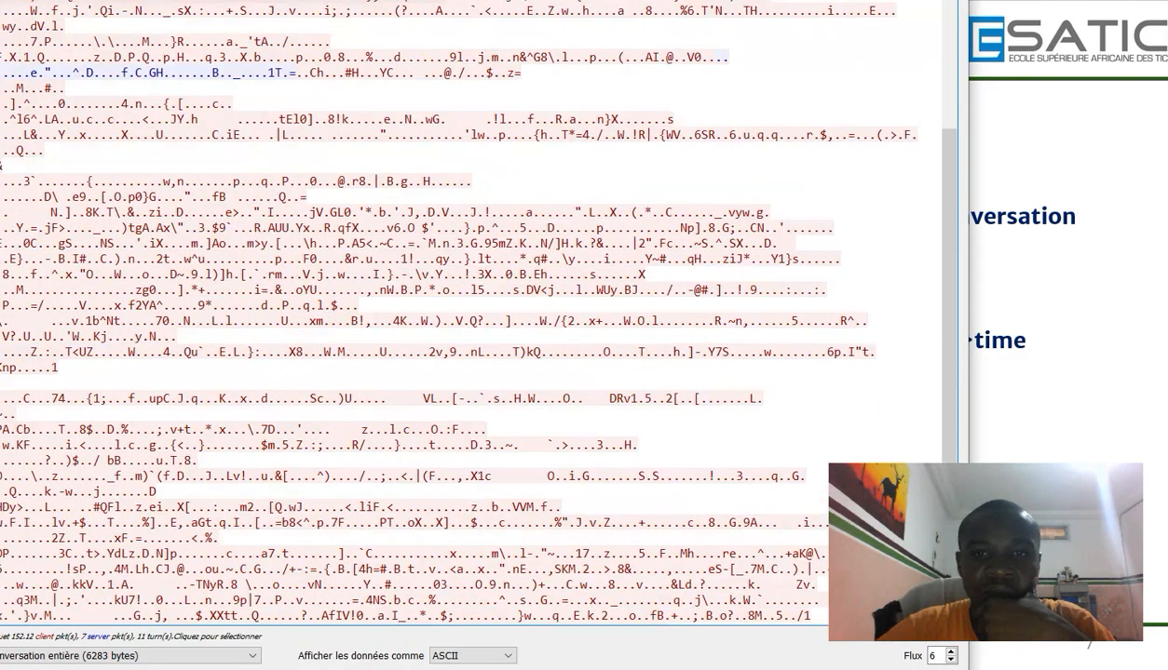
{"action": "scroll", "coordinate": [465, 317], "scroll_direction": "up", "scroll_amount": 12}
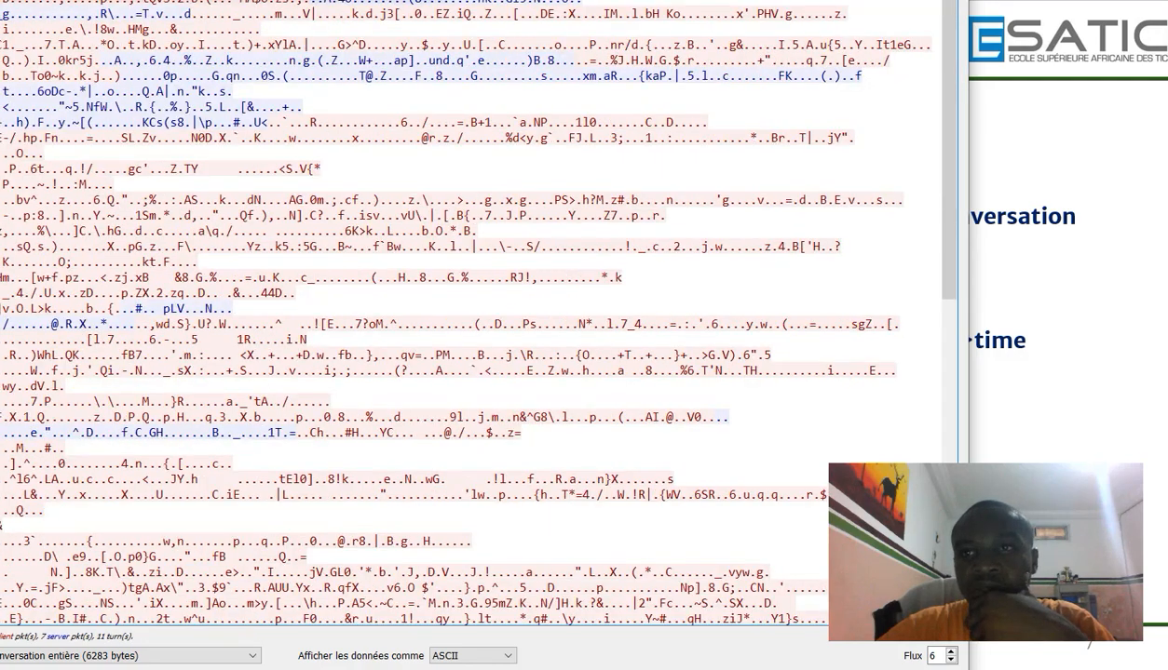
{"action": "key", "text": "Escape"}
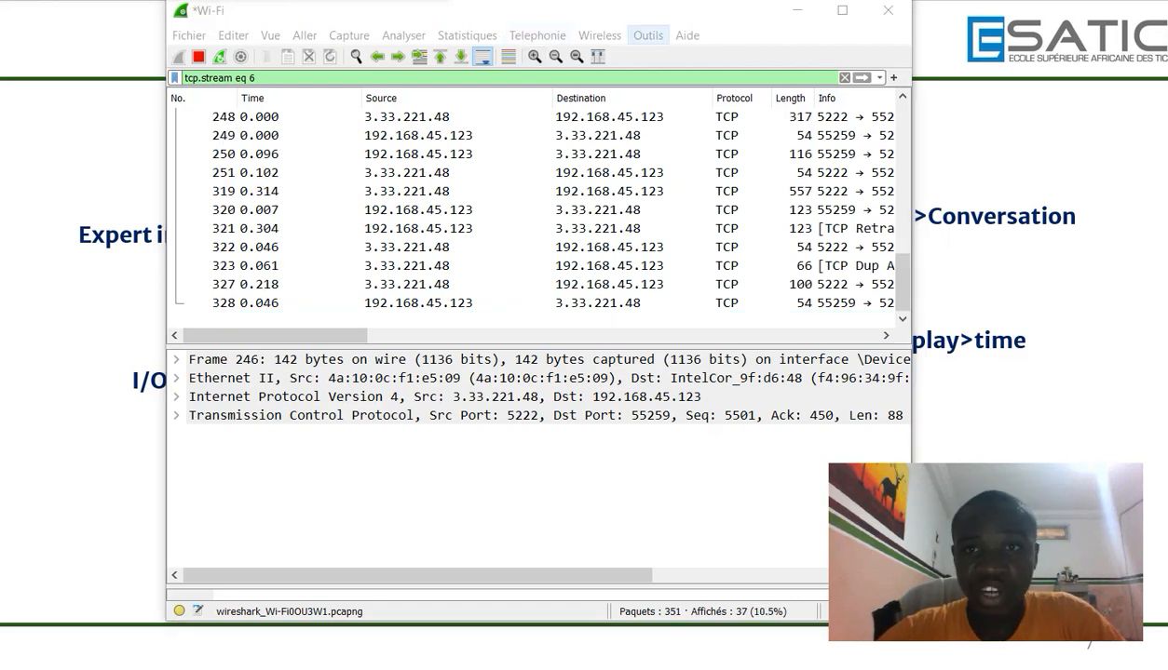
{"action": "scroll", "coordinate": [535, 191], "scroll_direction": "up", "scroll_amount": 9}
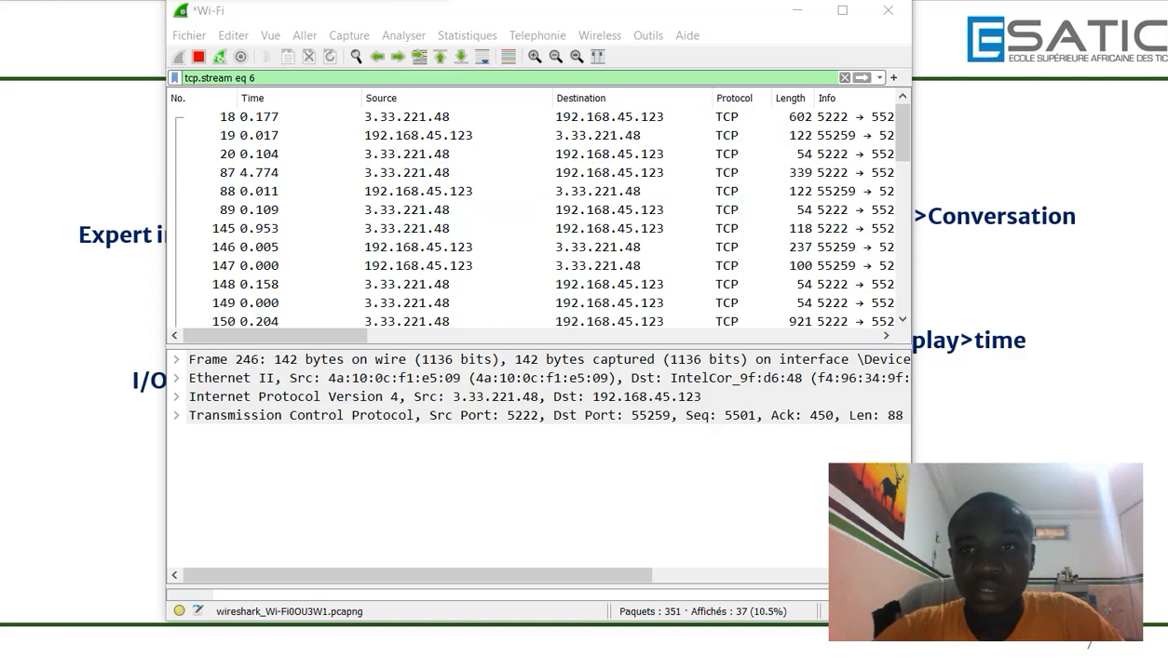
{"action": "scroll", "coordinate": [535, 191], "scroll_direction": "down", "scroll_amount": 9}
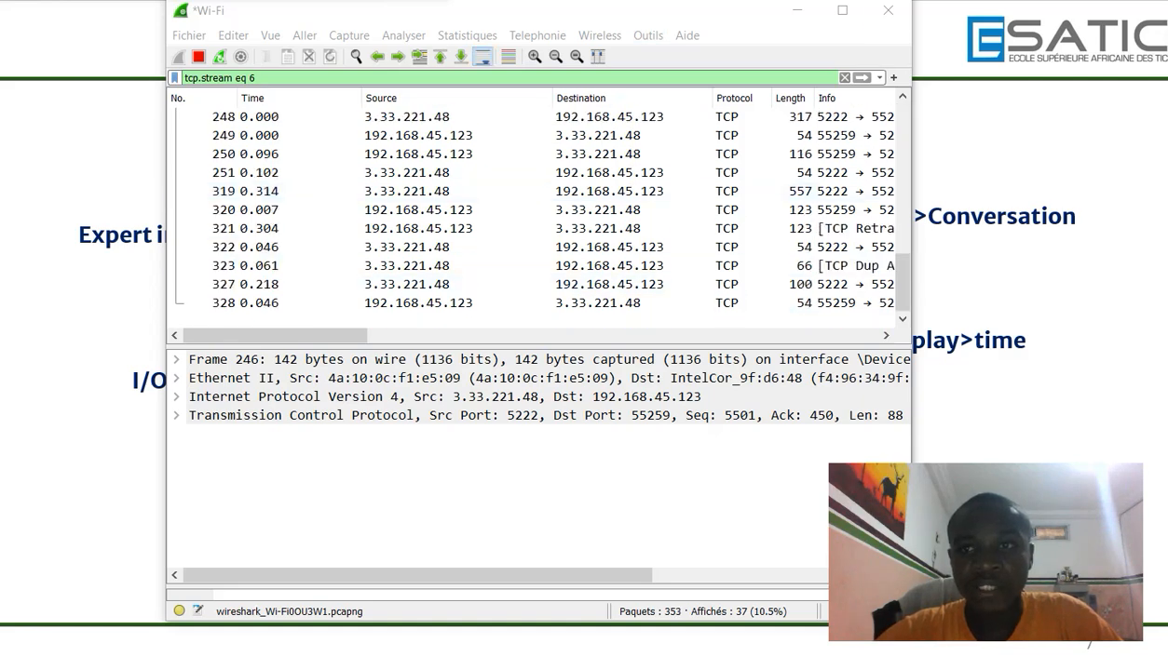
Stop the capture, quit Wireshark without saving, and advance the presentation to the Conclusion slide.
{"action": "left_click", "coordinate": [888, 10]}
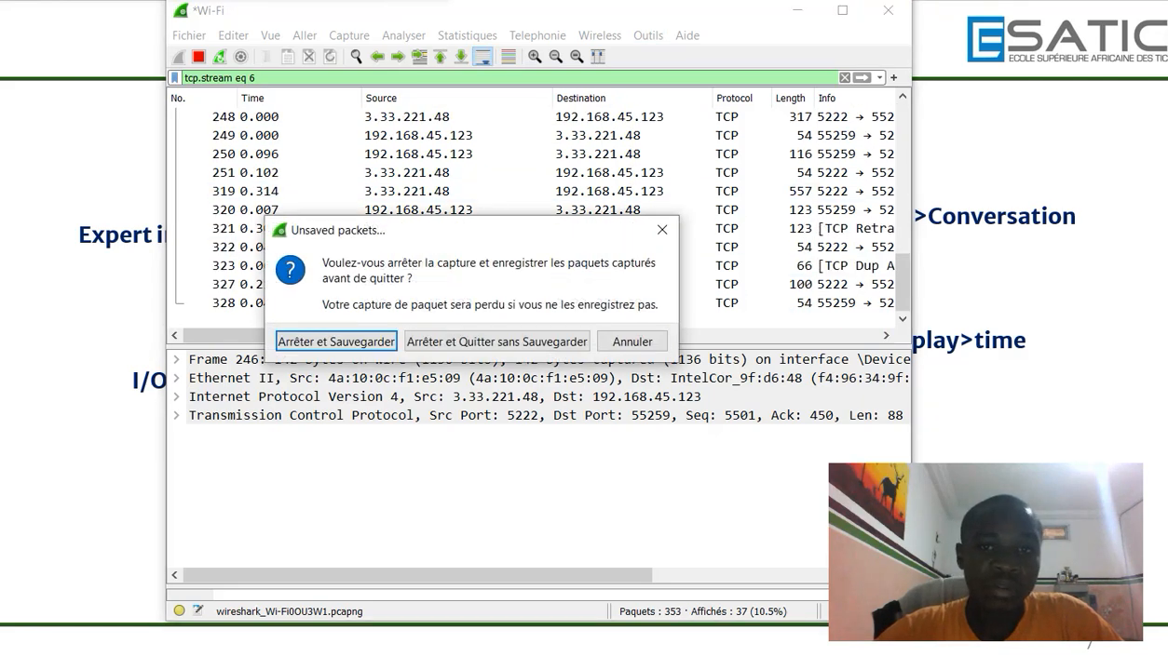
{"action": "key", "text": "Return"}
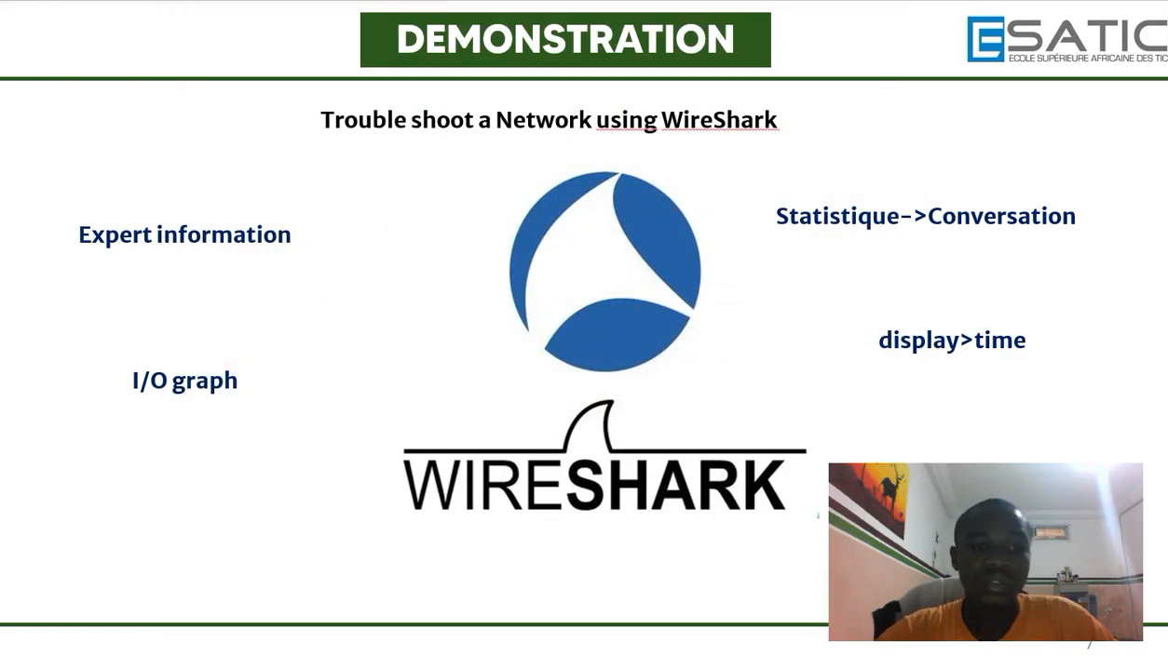
{"action": "key", "text": "Right"}
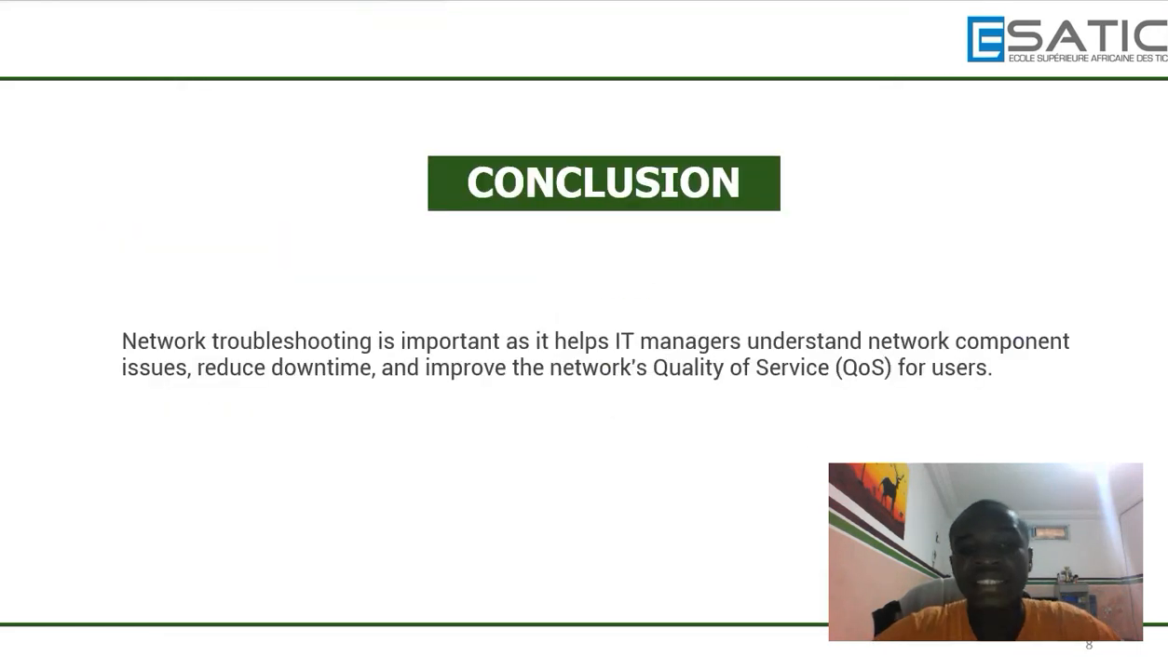